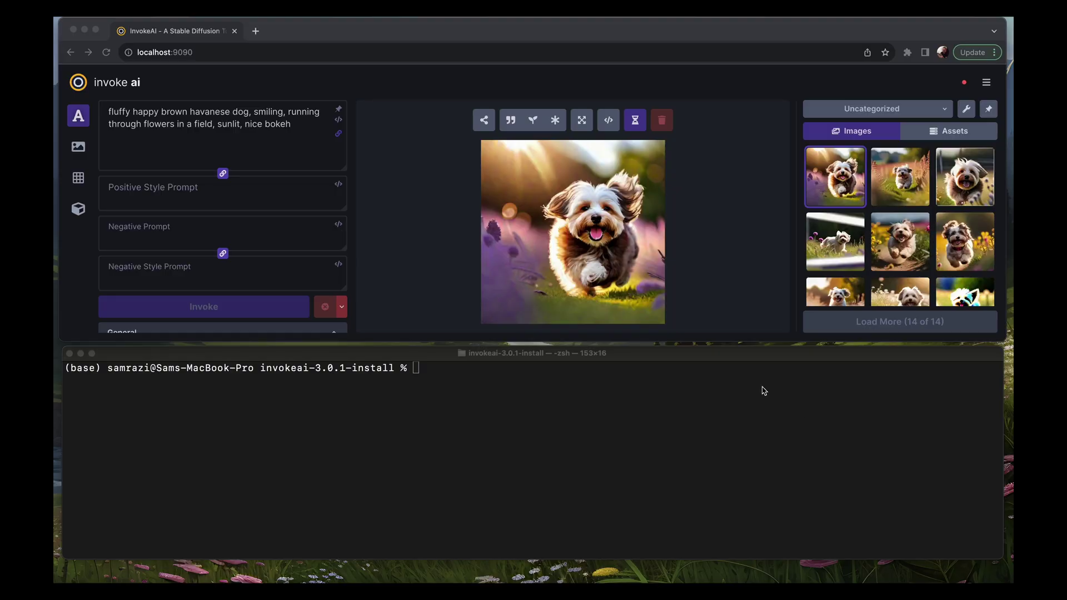
List the contents of the invokeai-3.0.1-install folder in the terminal and locate the invokeai.yaml file.
left_click(454, 397)
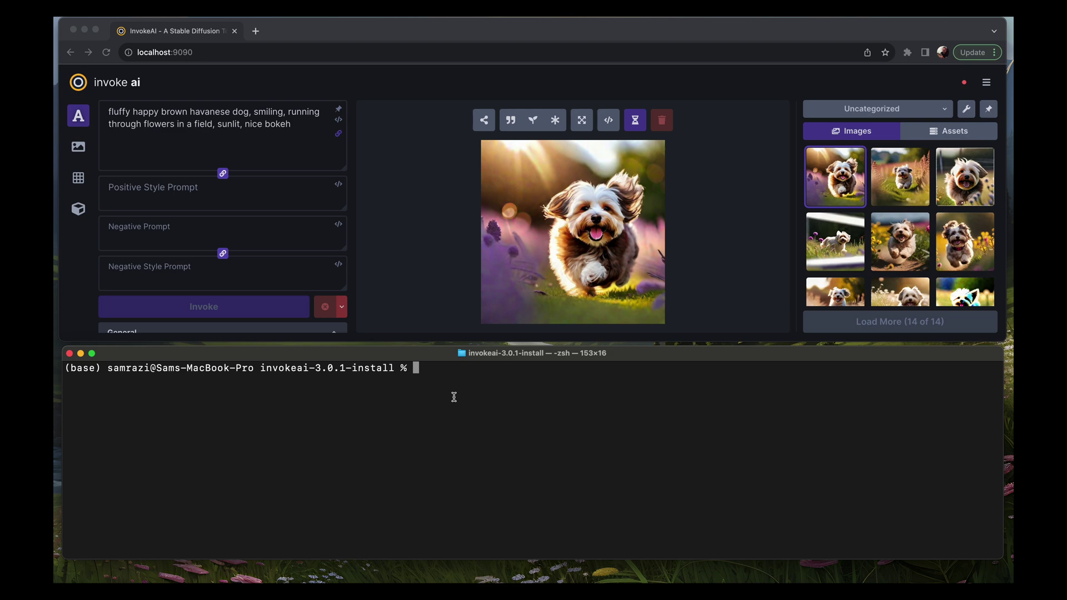
type("ls")
key("Return")
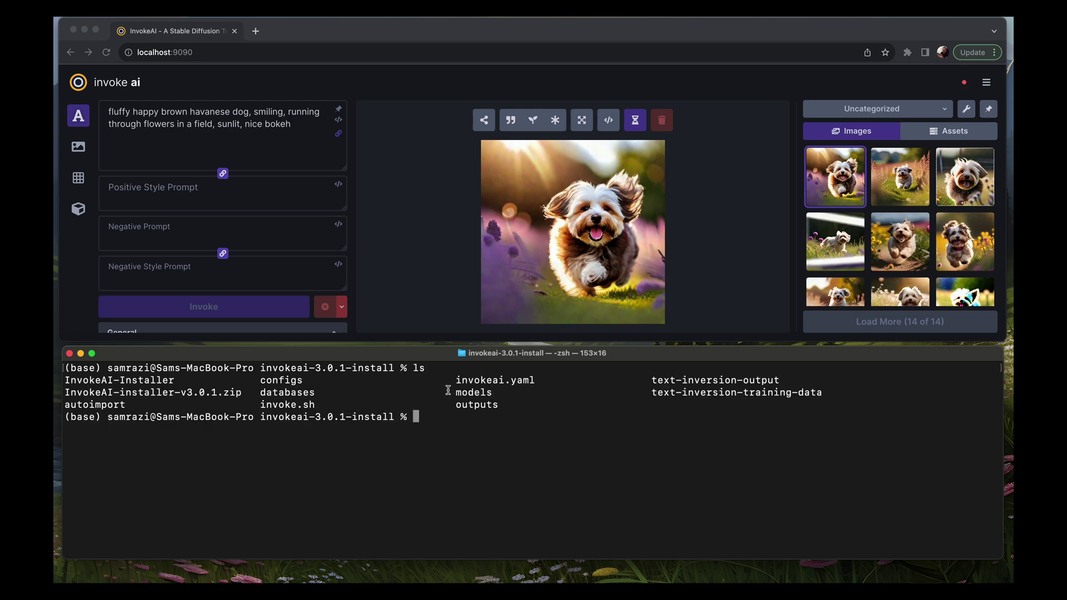
left_click_drag(455, 380, 544, 383)
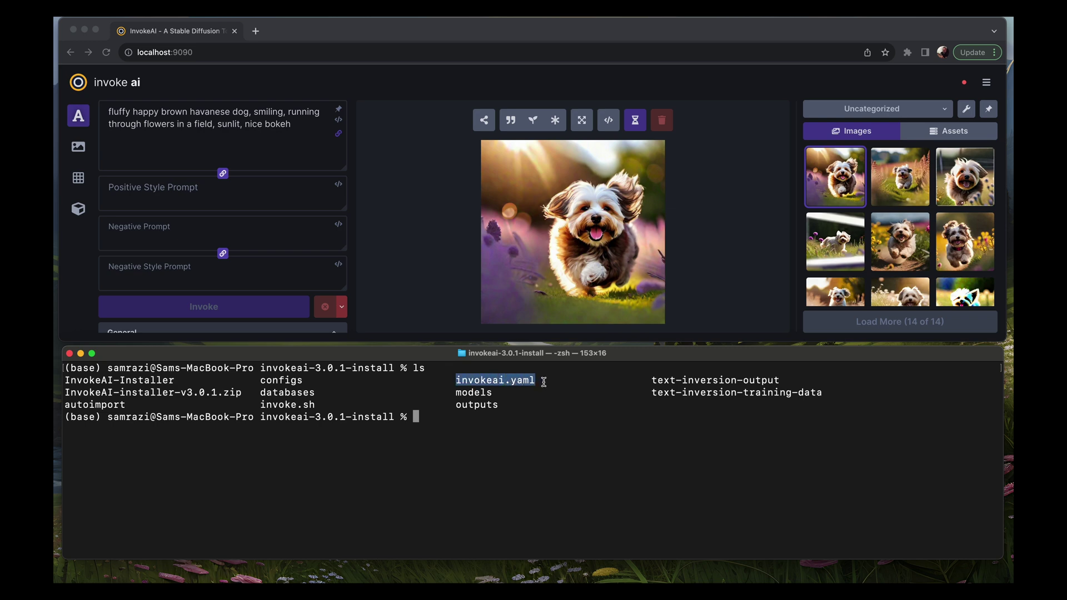
left_click(513, 415)
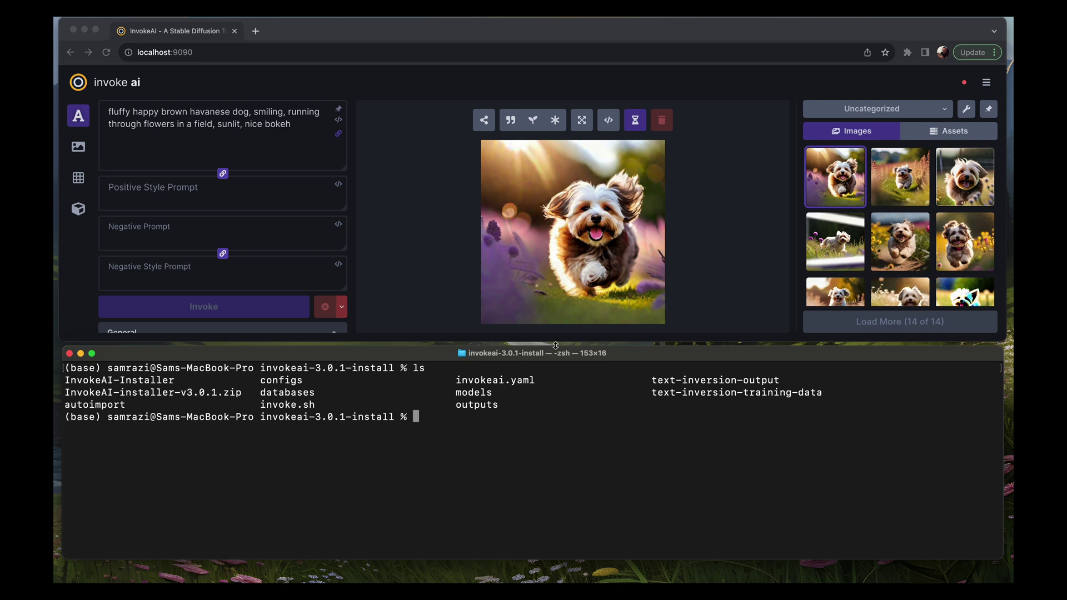
Enlarge the terminal window and open invokeai.yaml in vi, moving down to the Memory/Performance settings.
left_click_drag(556, 345, 580, 78)
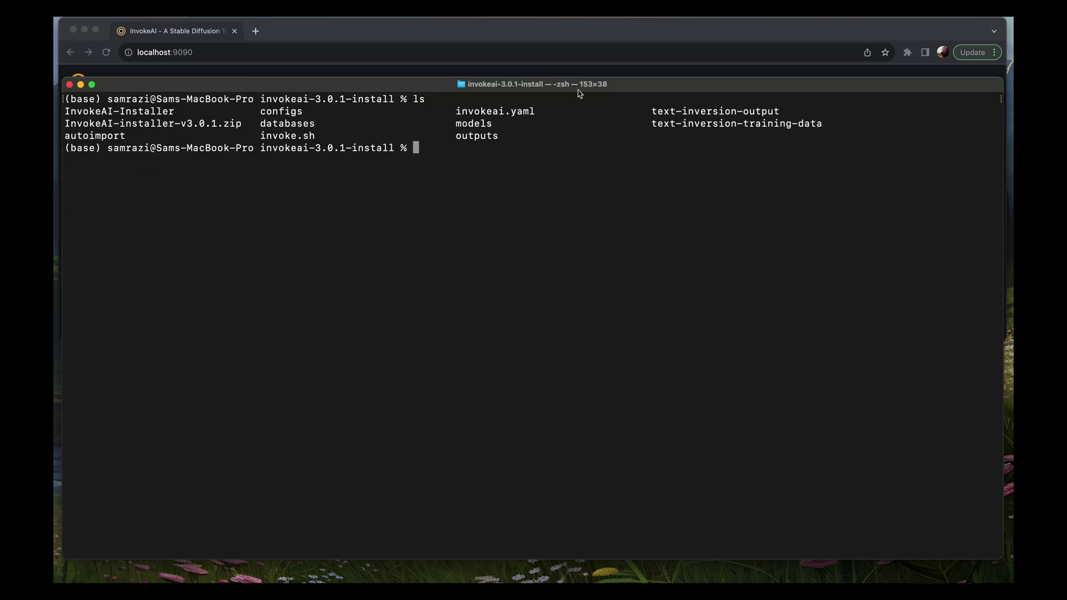
type("vi invokea")
key("Tab")
key("Return")
key("Down")
key("Down")
key("Down")
key("Down")
key("Down")
key("Down")
key("Down")
key("Down")
key("Down")
key("Down")
key("Down")
key("Down")
key("Down")
key("Down")
key("Down")
key("Down")
key("Down")
key("Down")
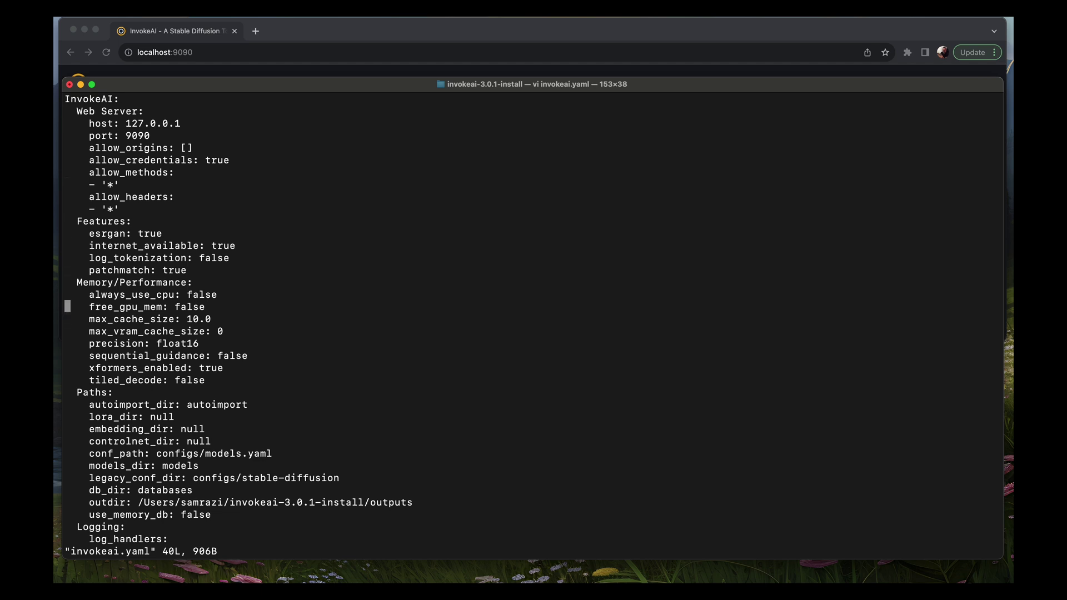
key("Right")
Examine the max_cache_size and max_vram_cache_size settings, and quit vi without saving.
left_click_drag(89, 319, 219, 317)
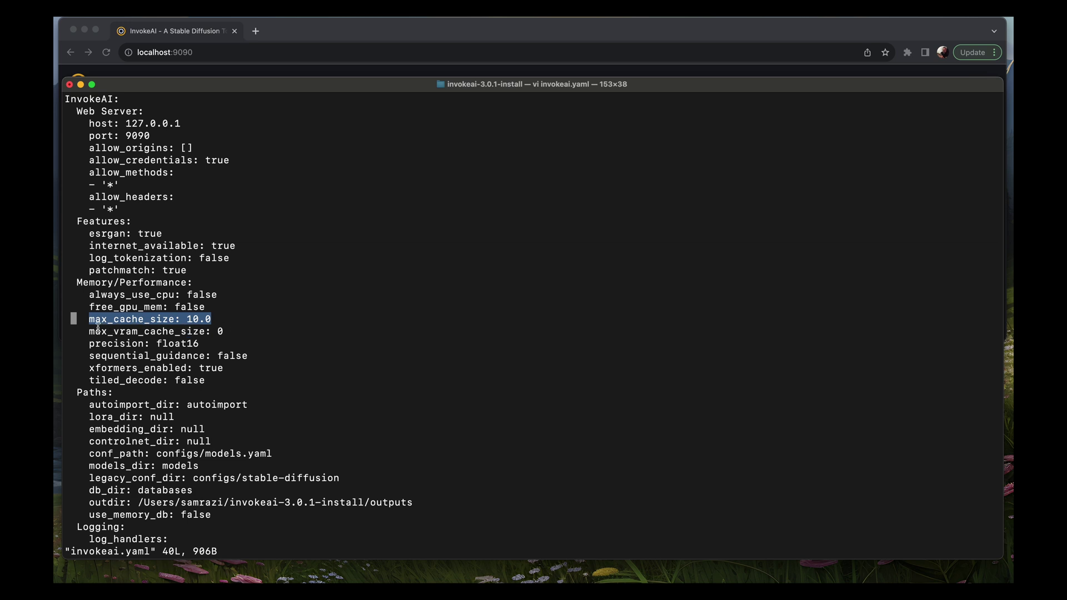
mouse_move(90, 332)
left_mouse_down()
mouse_move(226, 331)
mouse_move(91, 335)
left_mouse_up()
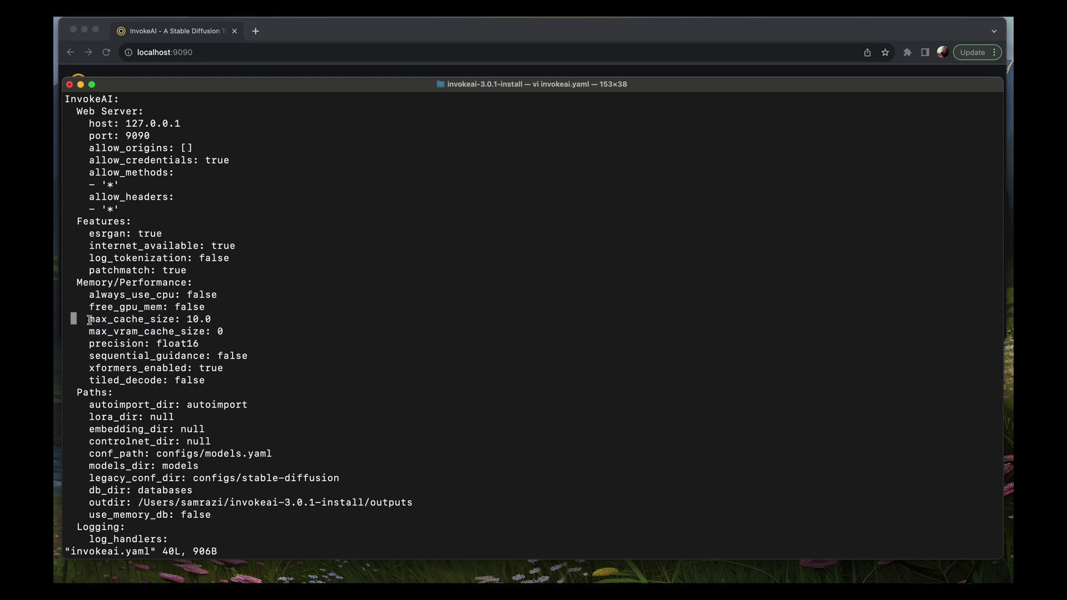
left_click_drag(88, 320, 222, 320)
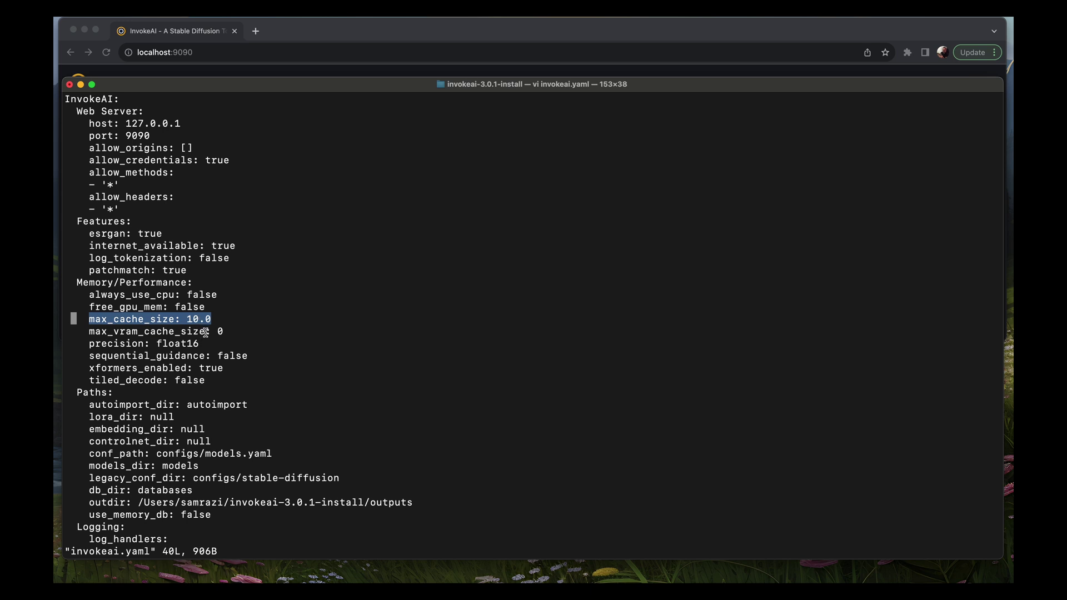
left_click(204, 328)
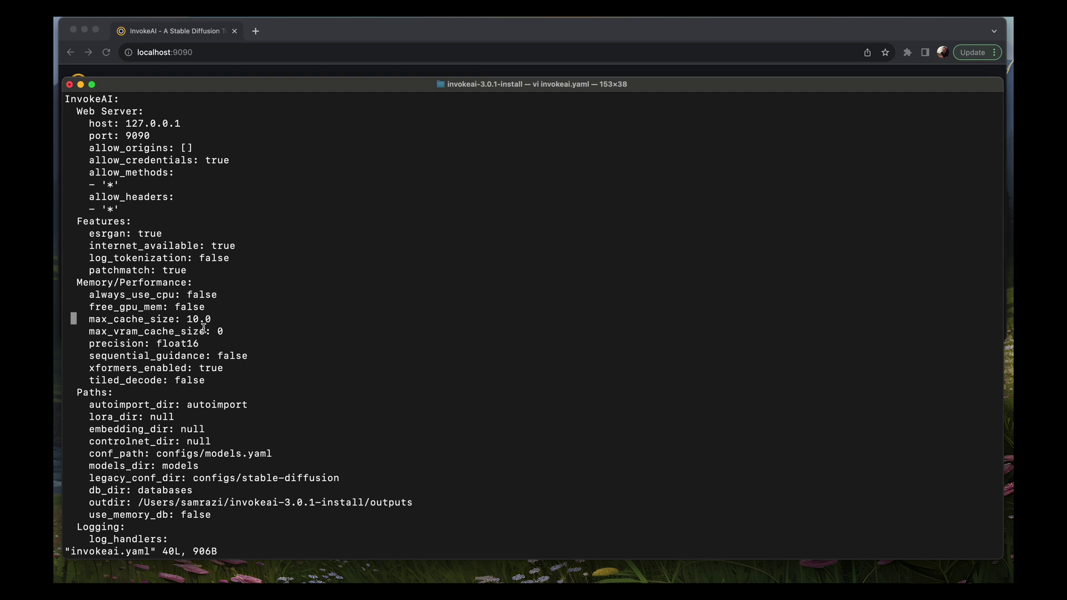
type(":q")
key("Return")
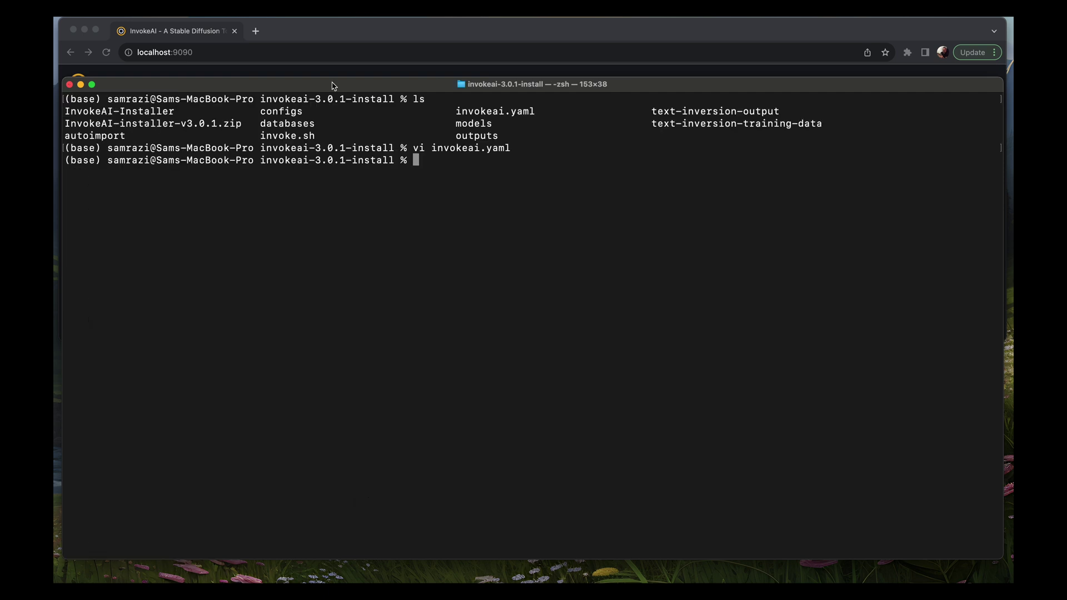
Shrink the terminal below the browser and run invoke.sh with option 1 to start the browser-based interface.
left_click_drag(335, 77, 307, 352)
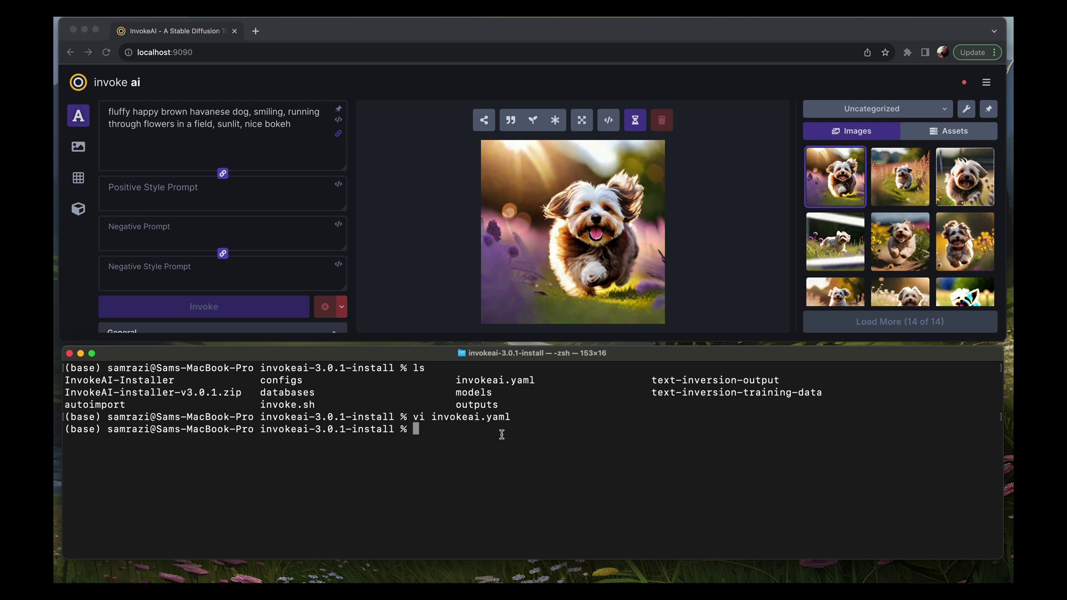
type("./inv")
key("Tab")
key("Return")
type("1")
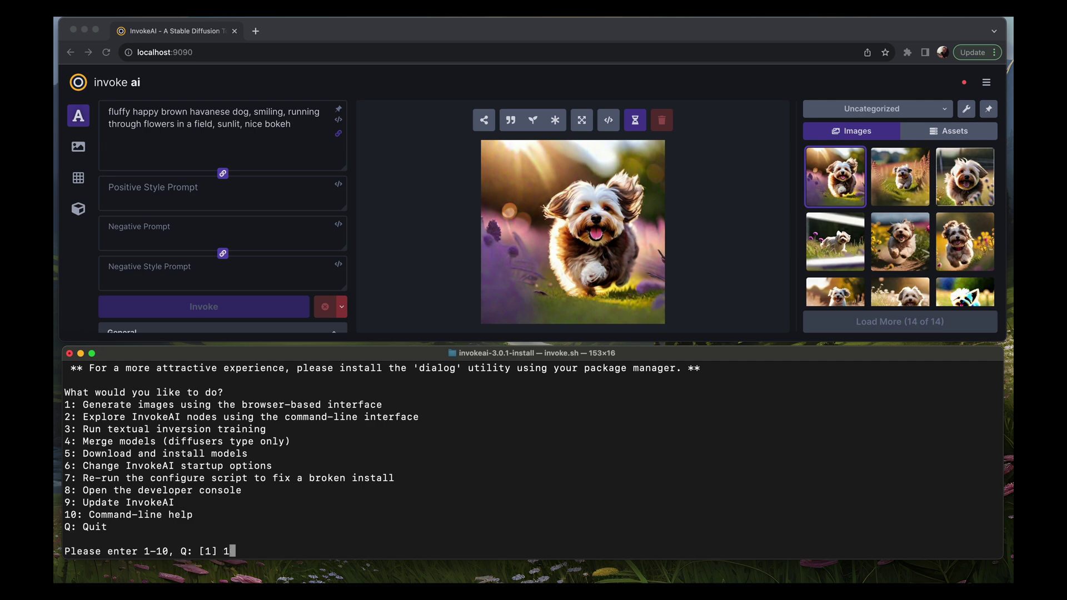
key("Return")
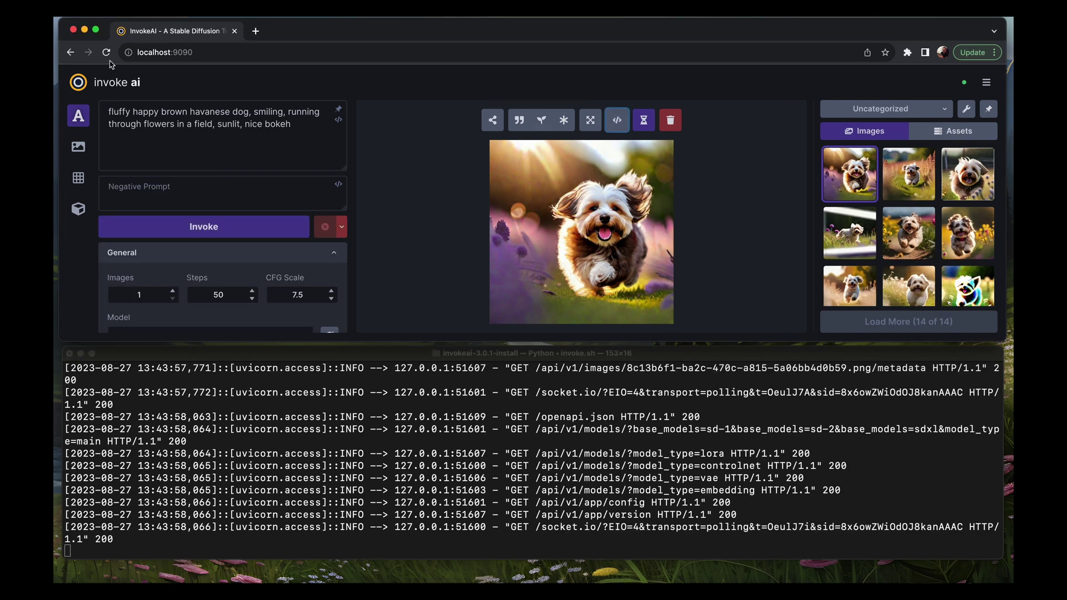
Reload the InvokeAI page in the browser and reuse the positive prompt from the selected dog image's metadata.
left_click(107, 53)
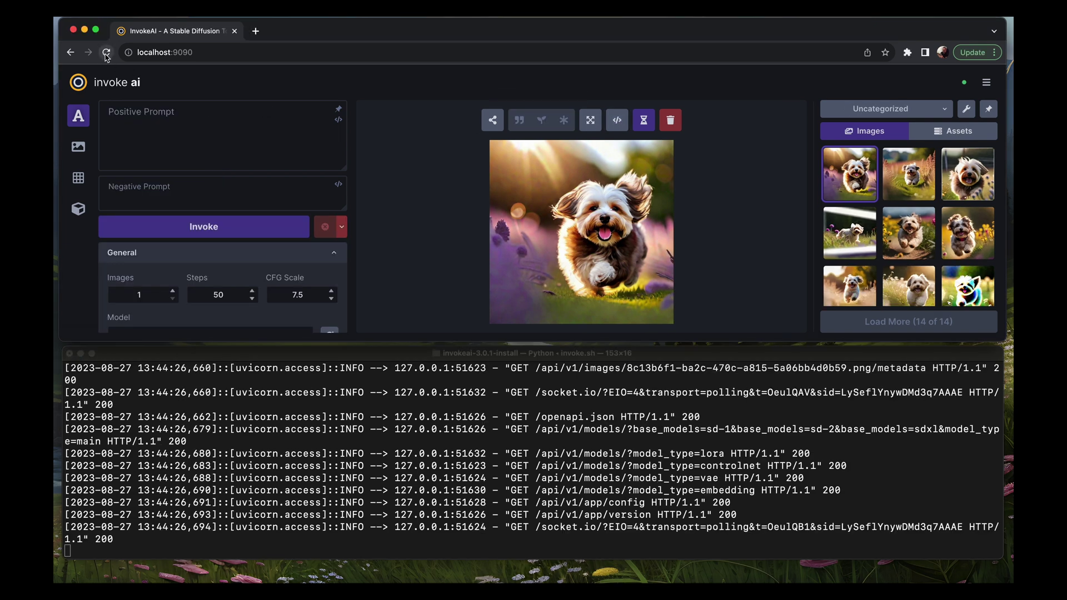
left_click(617, 120)
left_click(381, 187)
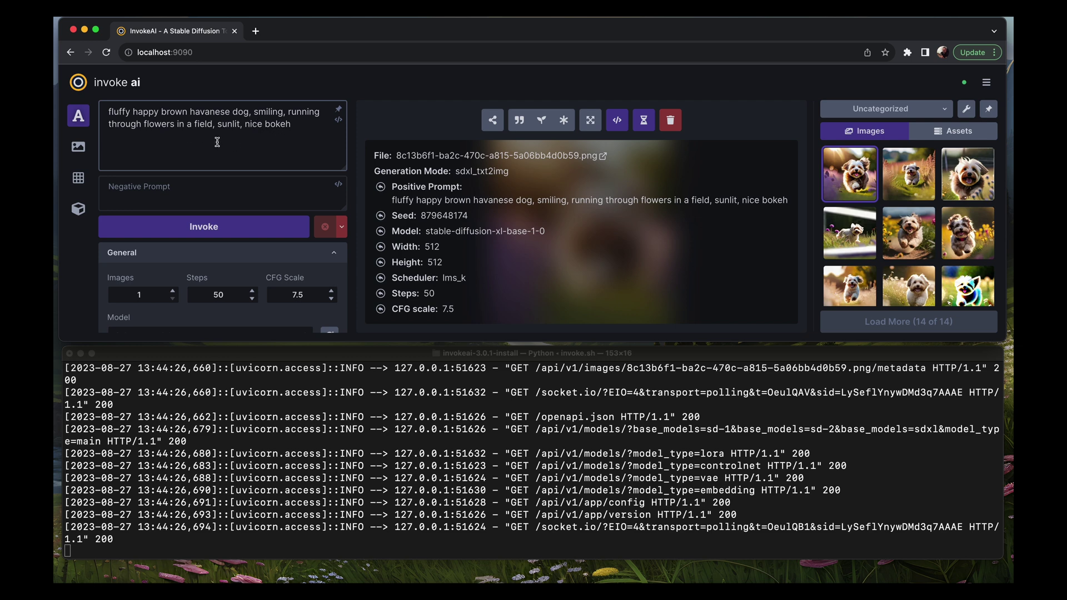
left_click(617, 120)
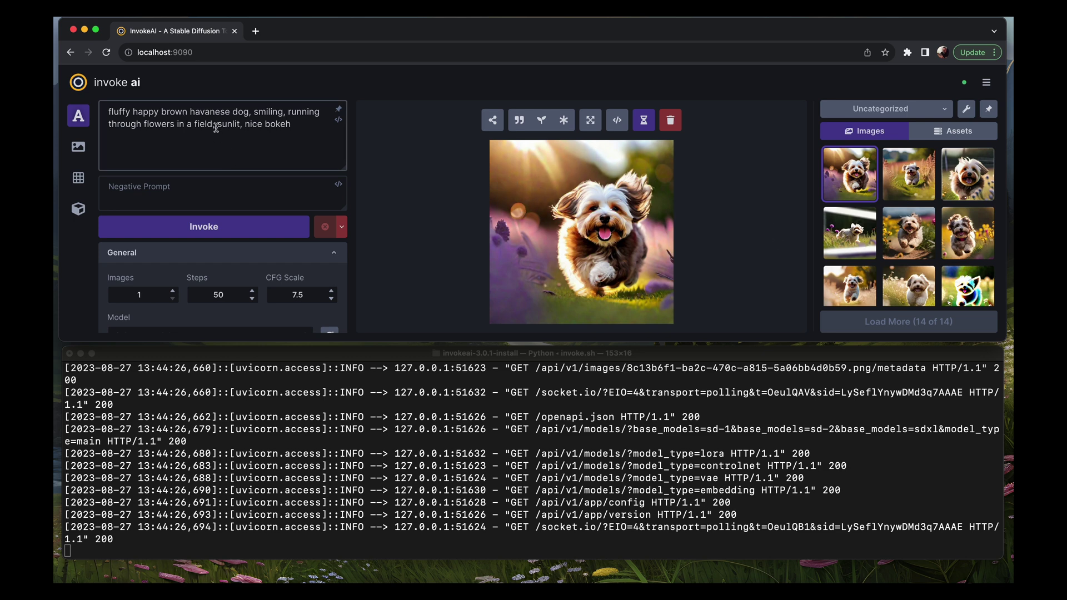
Choose stable-diffusion-xl-base-1-0 as the generation model.
scroll(255, 199, "down", 5)
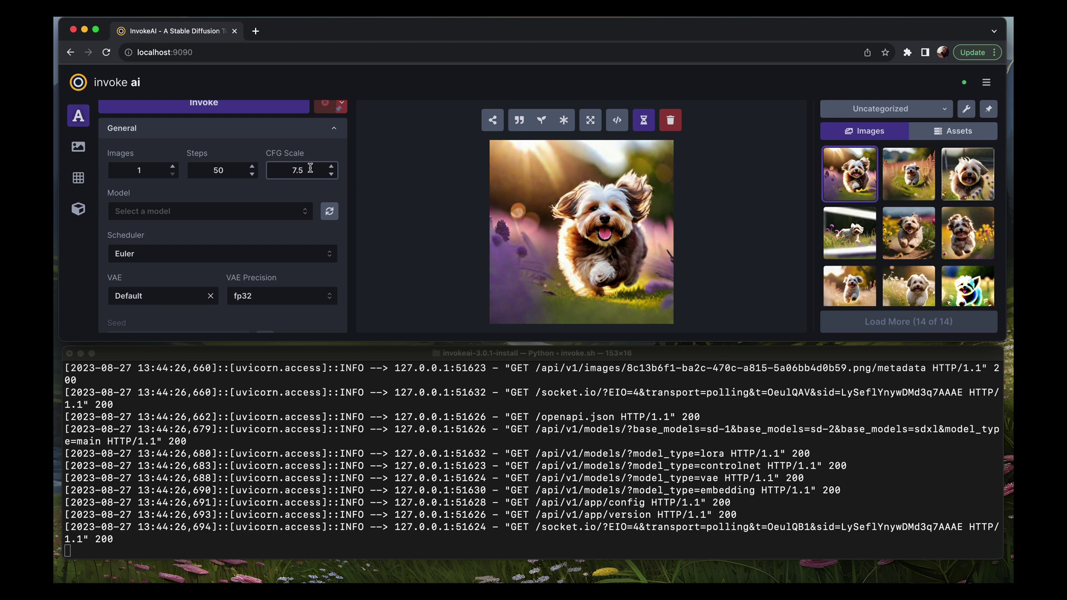
left_click(283, 216)
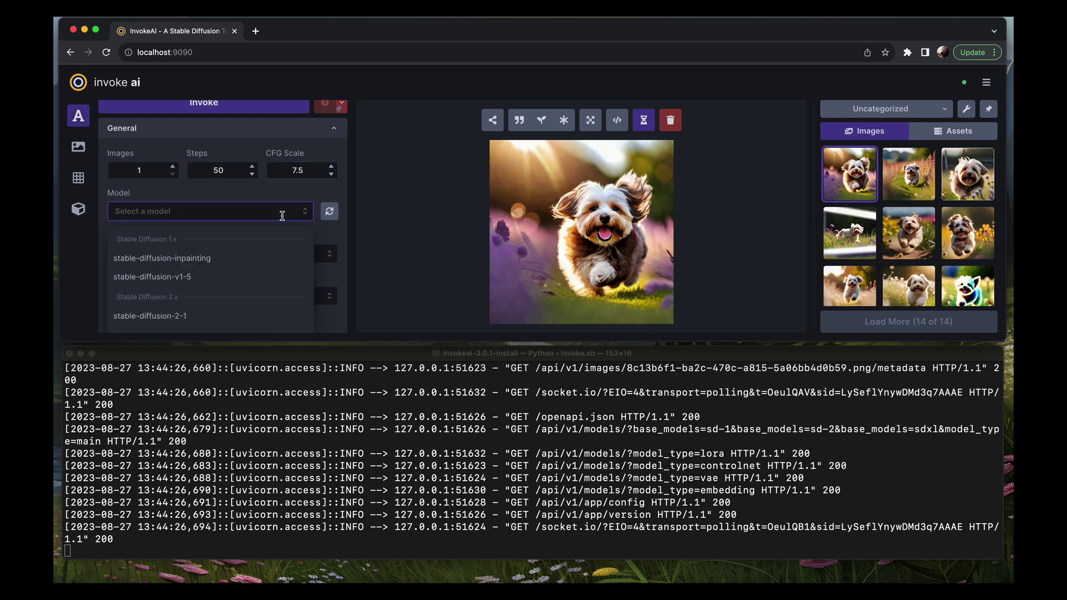
scroll(212, 261, "down", 3)
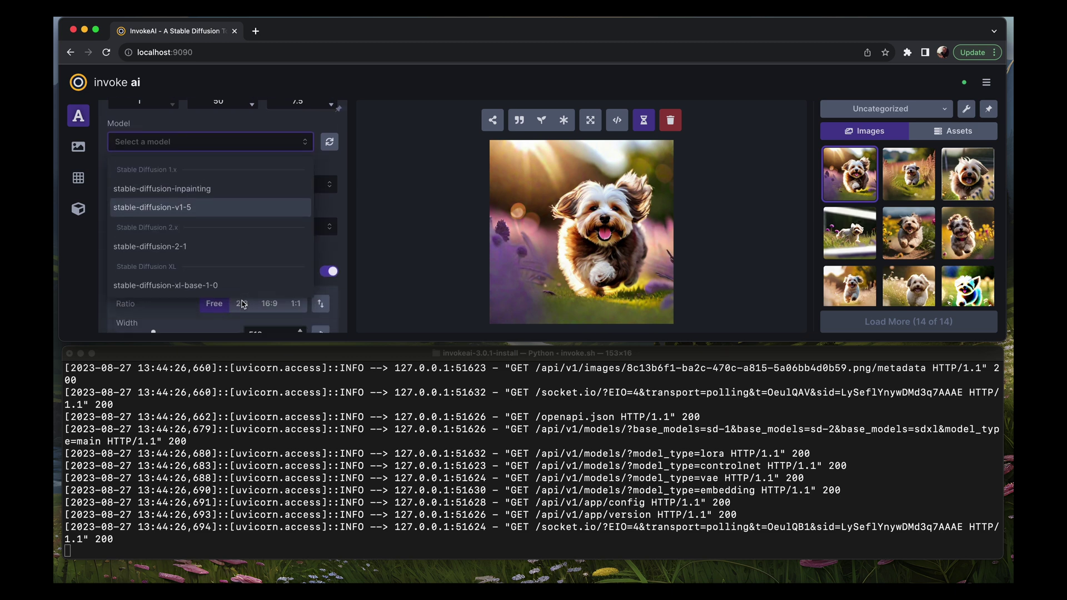
left_click(205, 284)
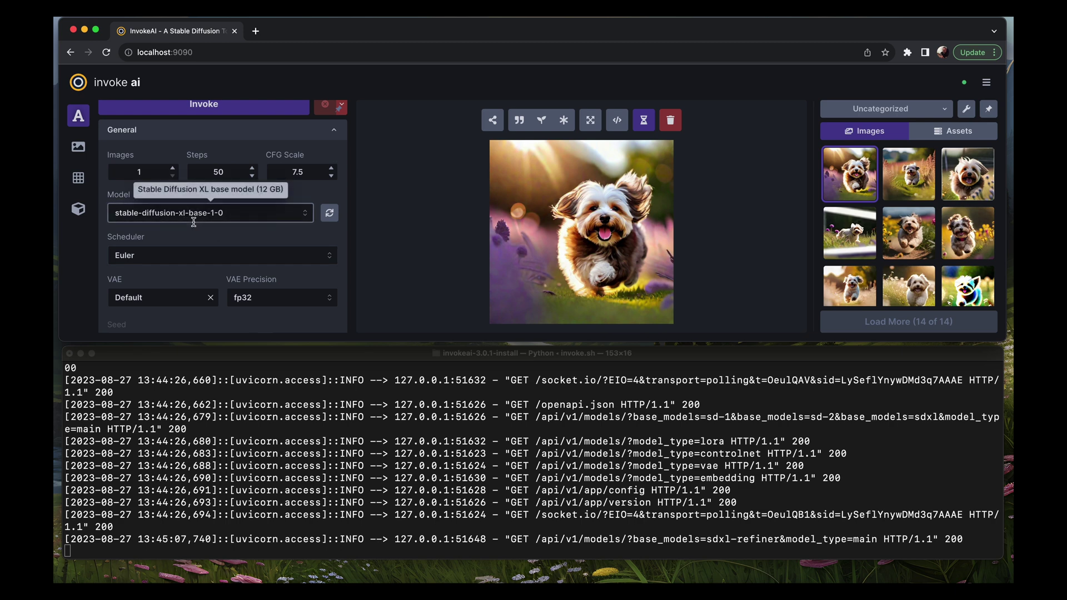
Set the base model's scheduler to LMS Karras and its VAE to sdxl-1-0-vae-fix.
scroll(233, 274, "down", 1)
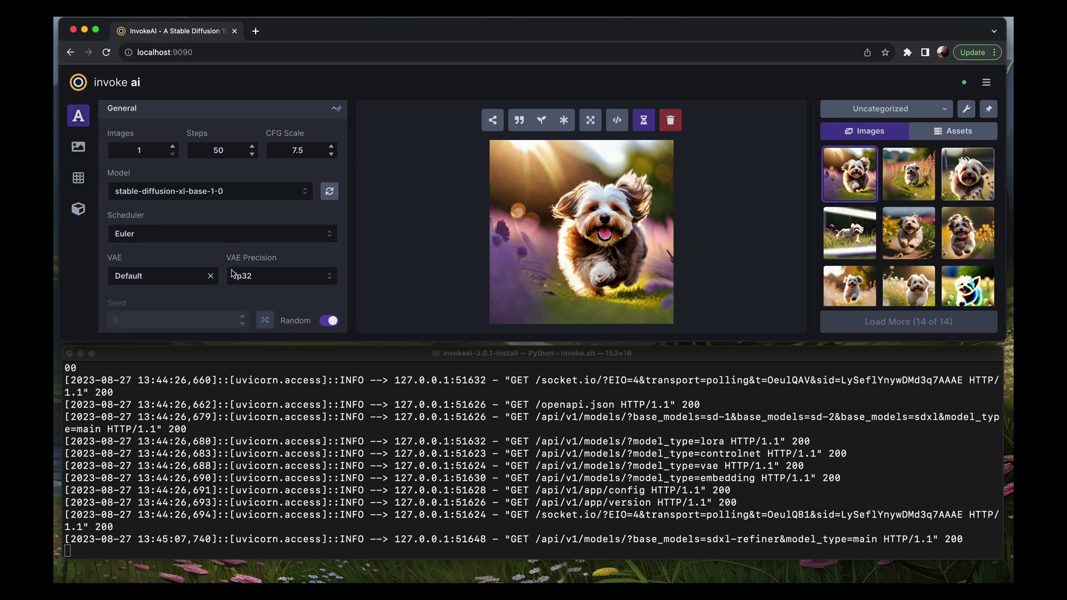
scroll(233, 274, "down", 2)
left_click(258, 214)
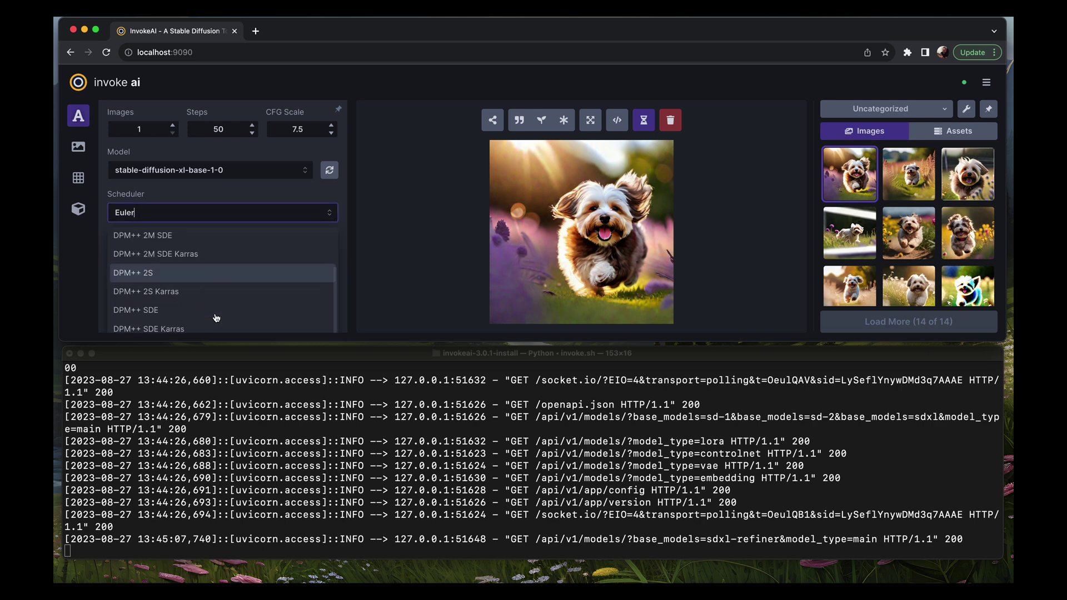
scroll(216, 318, "down", 5)
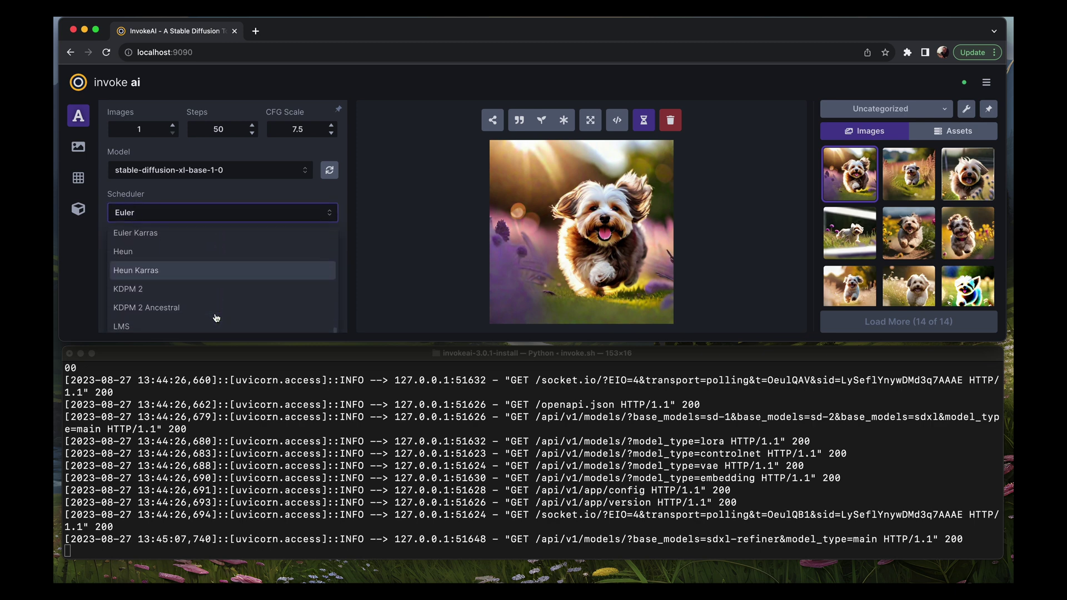
scroll(217, 318, "down", 2)
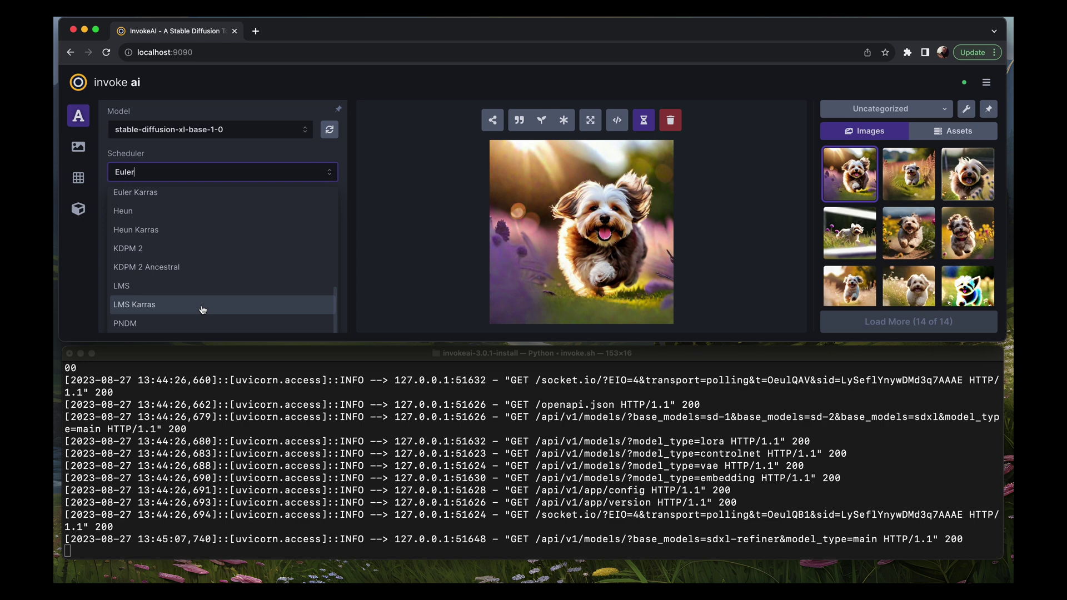
left_click(203, 308)
scroll(222, 268, "up", 1)
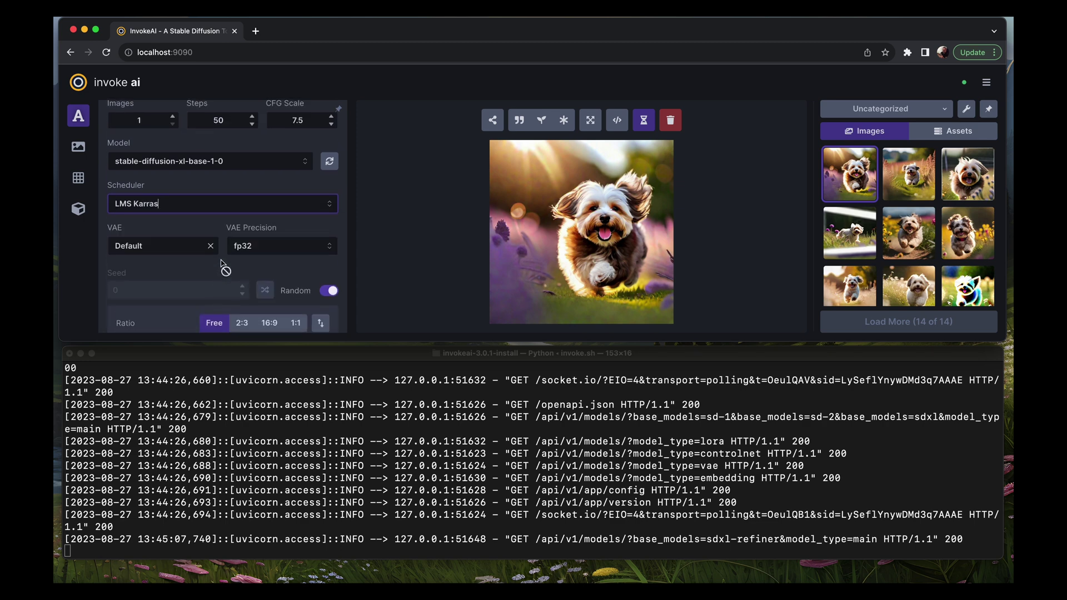
left_click(182, 250)
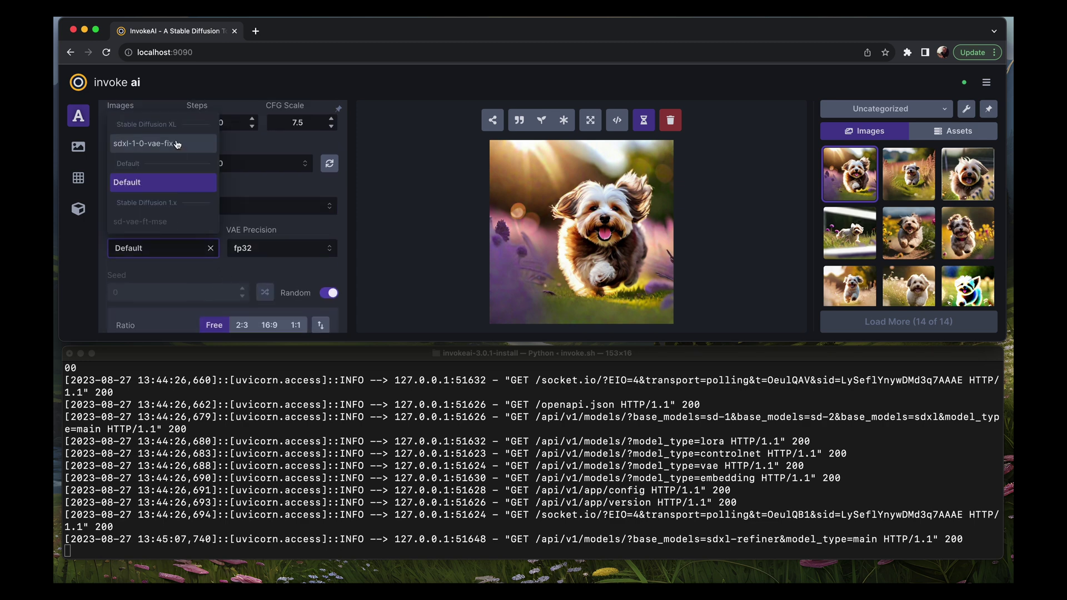
left_click(178, 144)
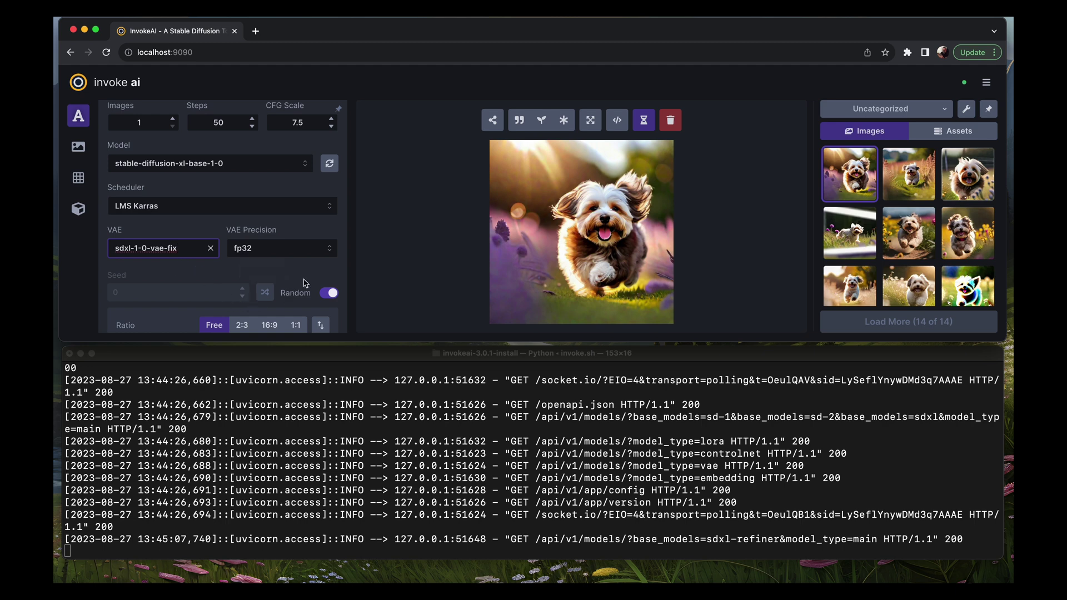
Enable the refiner and choose stable-diffusion-xl-refiner-1-0 as its model.
scroll(313, 273, "down", 5)
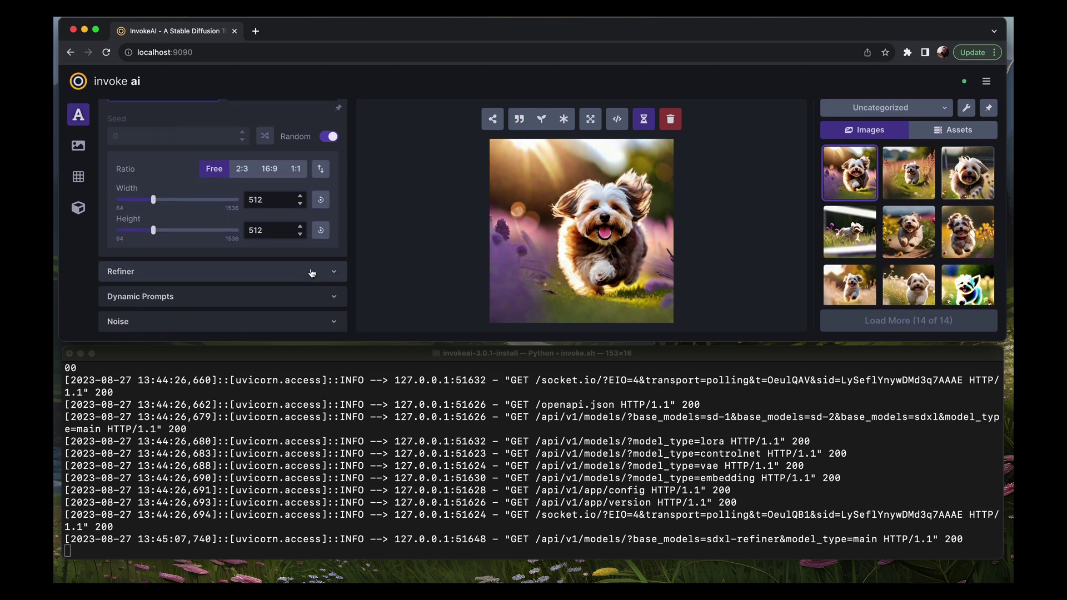
left_click(335, 273)
left_click(329, 299)
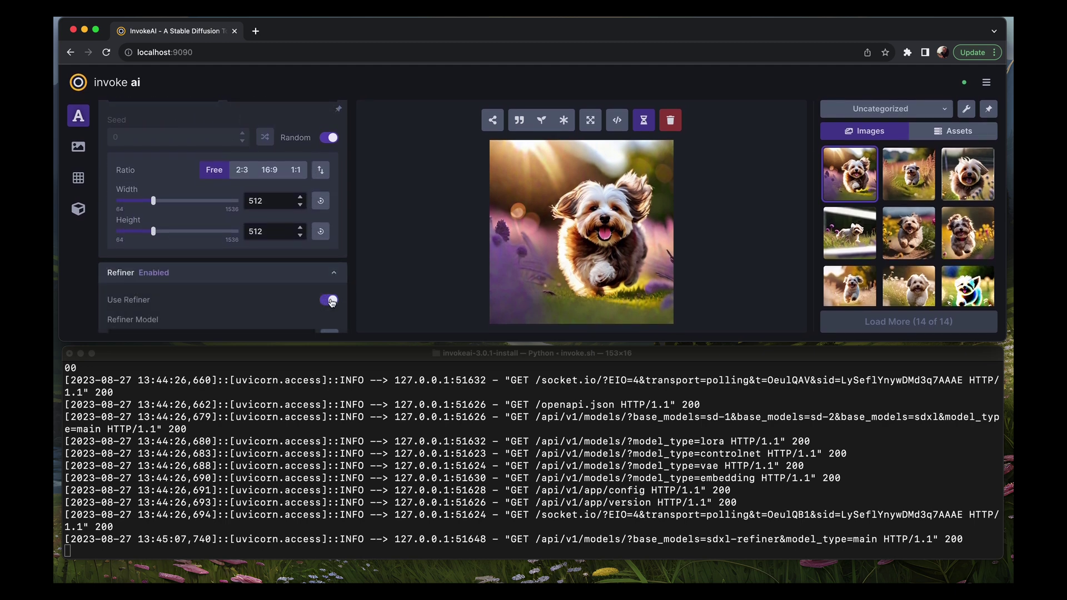
scroll(332, 303, "down", 2)
scroll(332, 303, "down", 3)
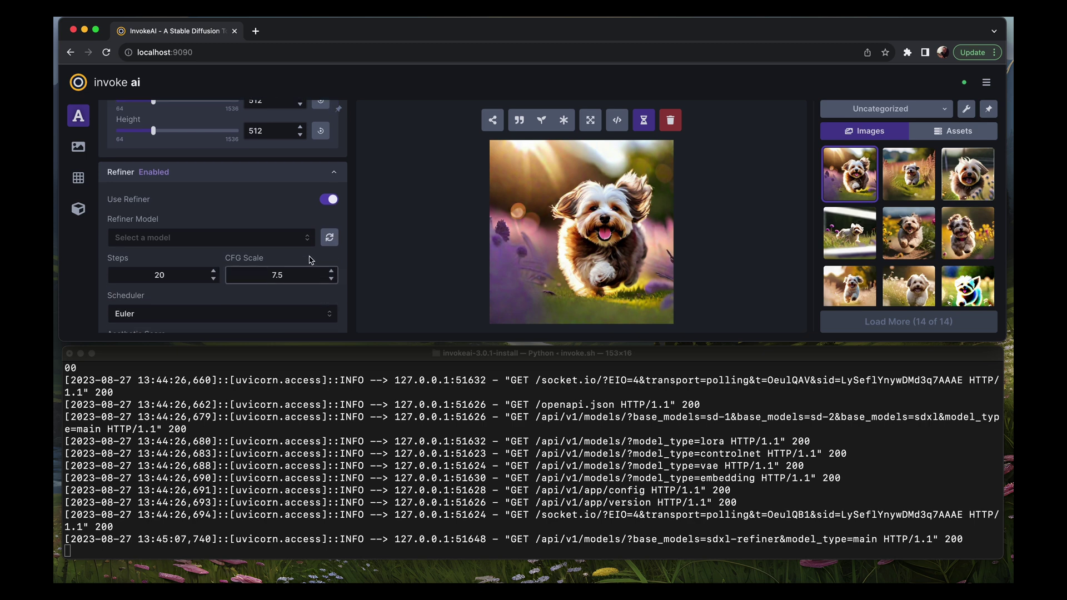
left_click(288, 240)
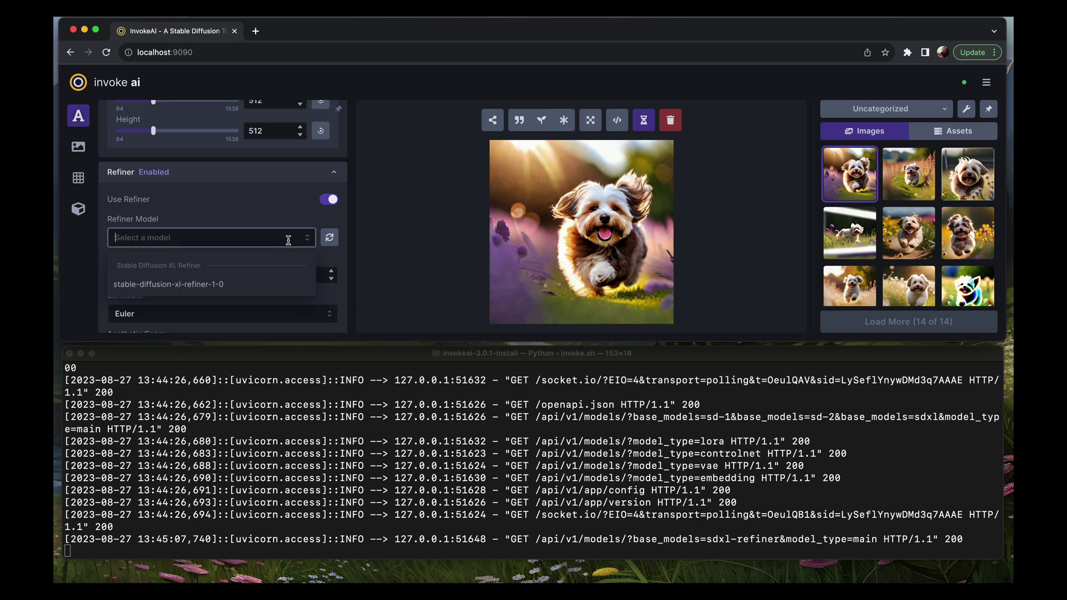
left_click(261, 288)
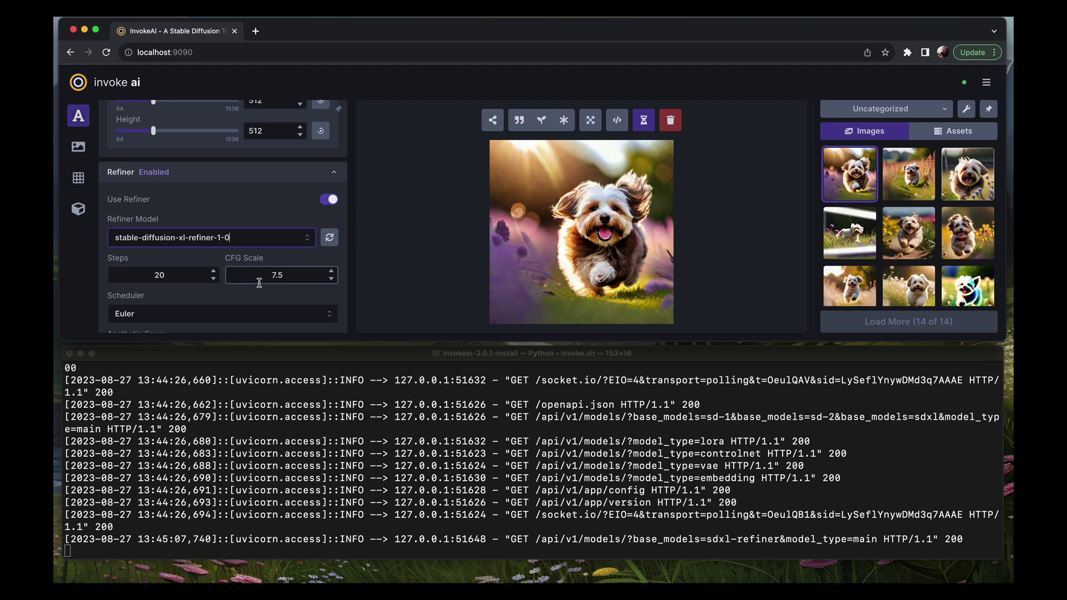
Set the refiner's scheduler to LMS Karras.
scroll(170, 274, "down", 1)
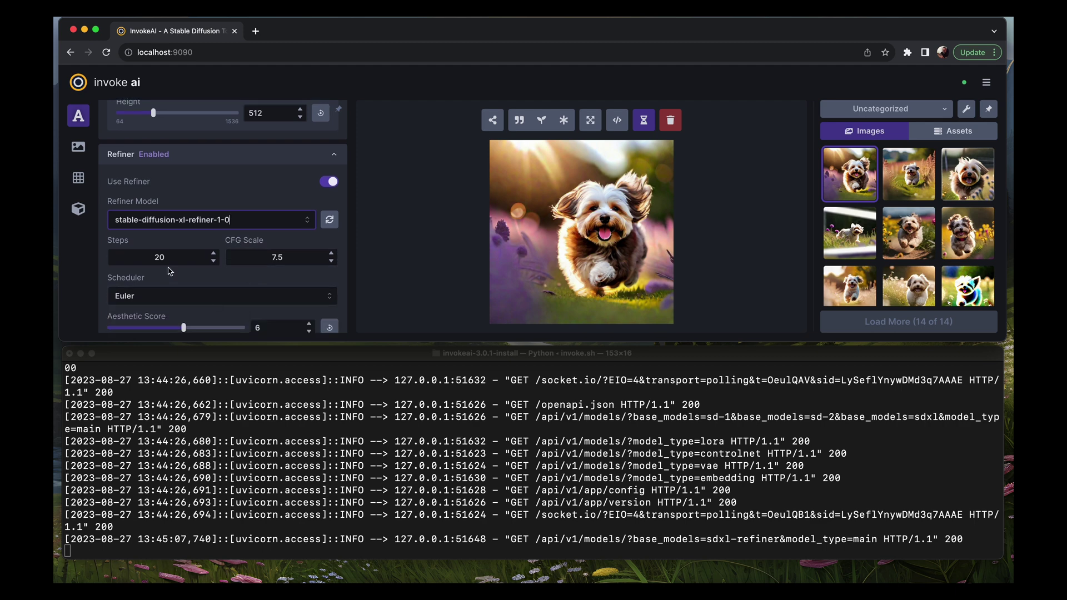
left_click(256, 296)
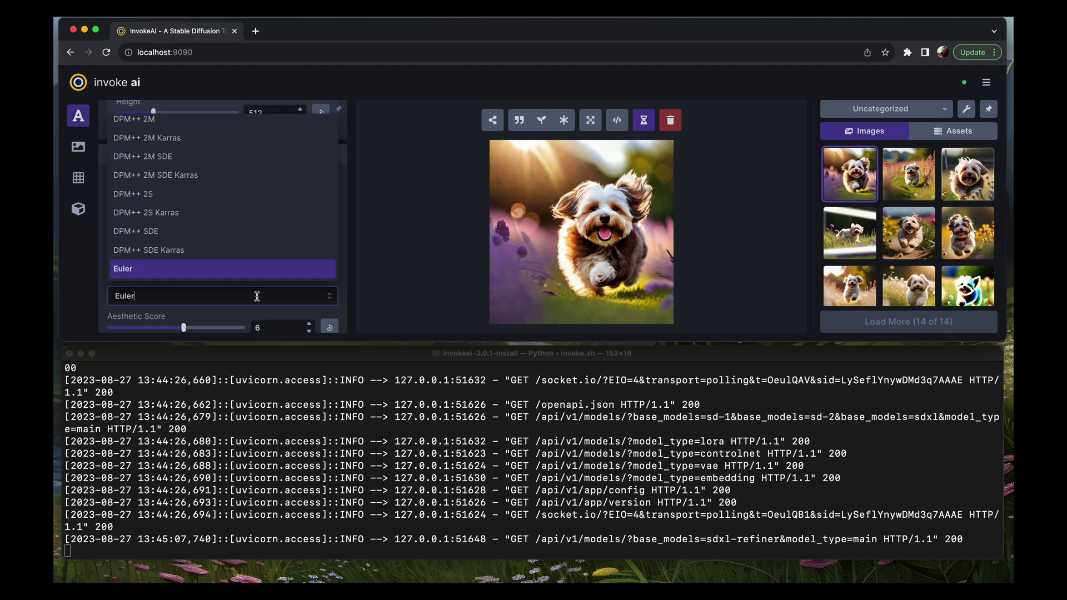
scroll(259, 237, "down", 5)
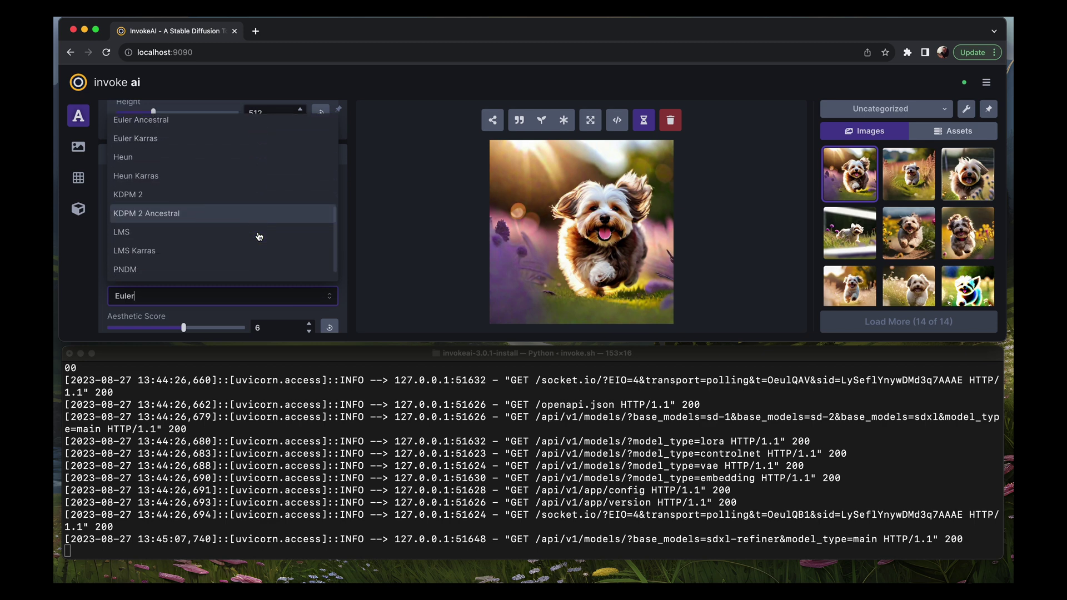
left_click(258, 236)
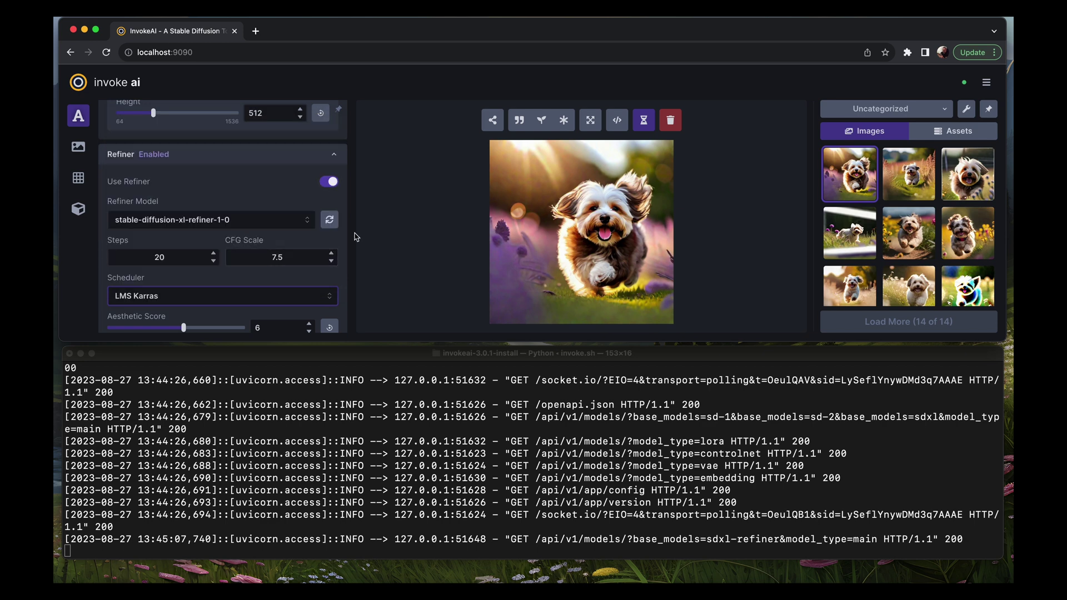
Generate an image with the current prompt, SDXL base model and refiner settings.
scroll(299, 259, "up", 1)
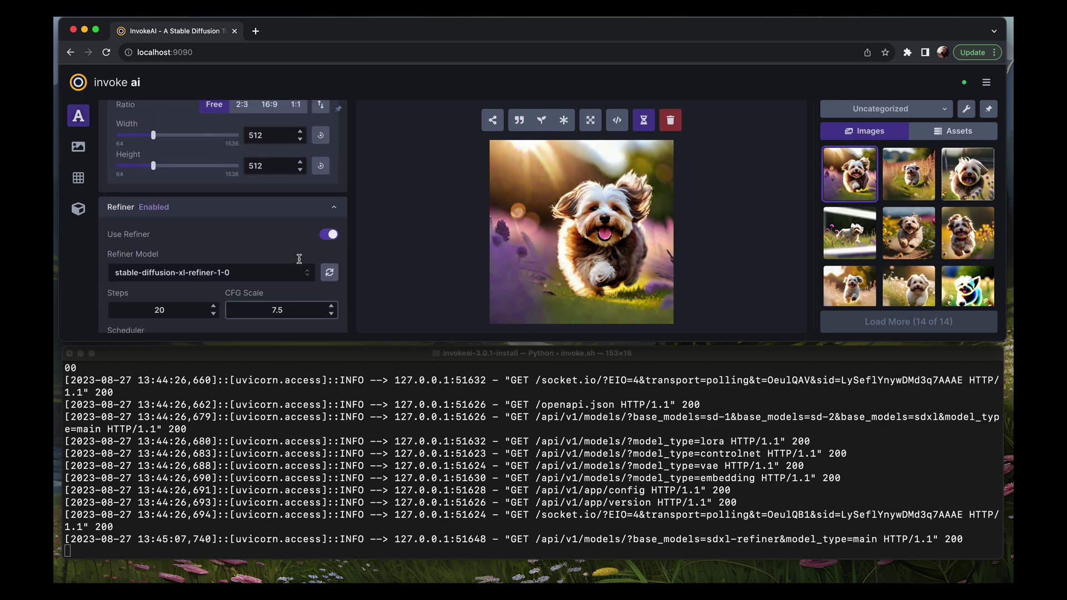
scroll(299, 259, "up", 1)
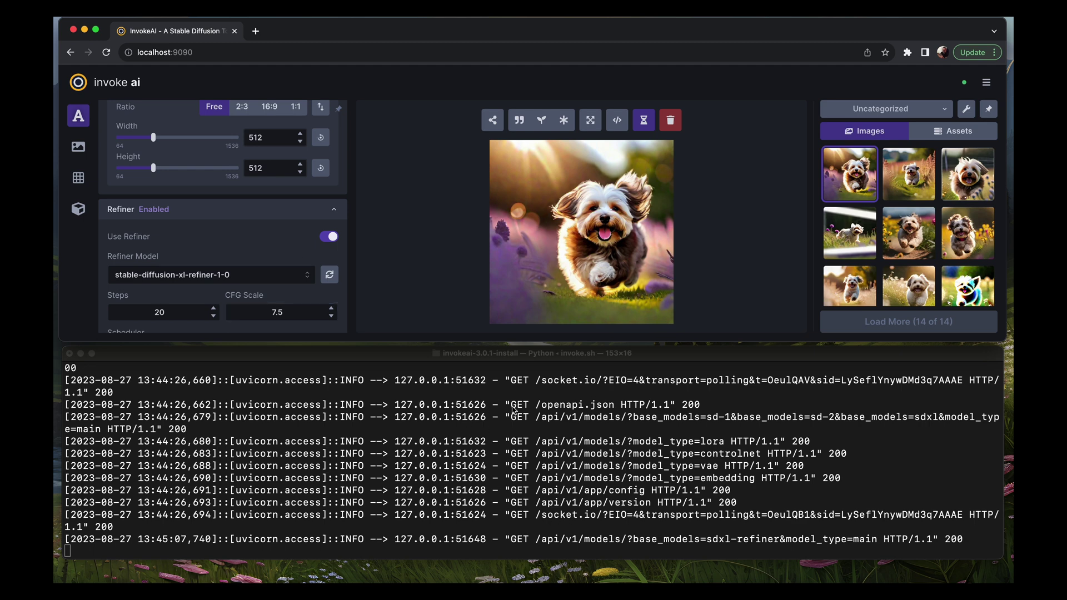
scroll(267, 212, "up", 10)
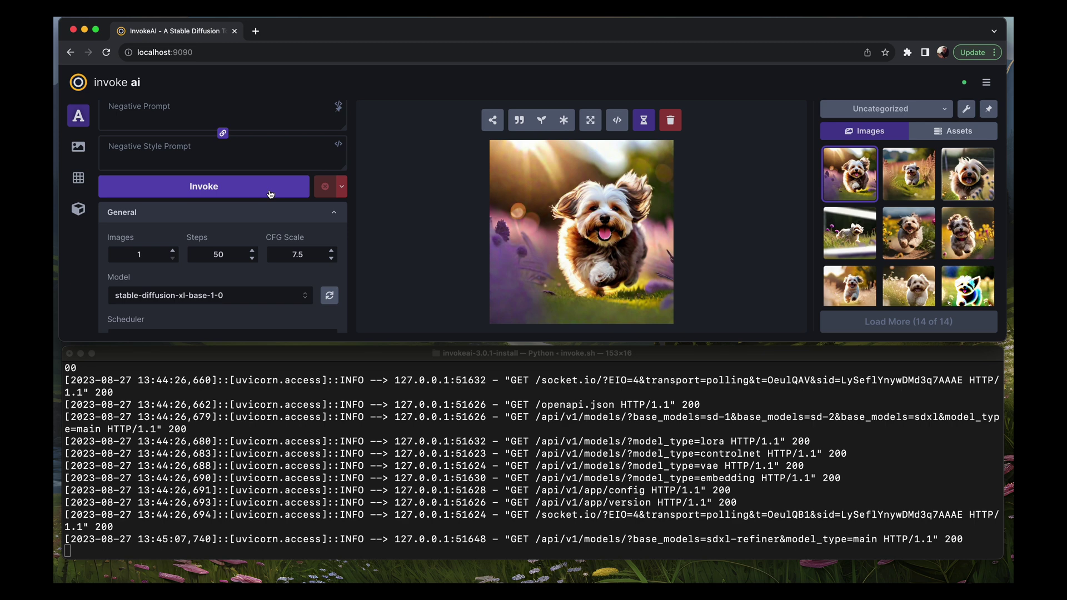
left_click(271, 194)
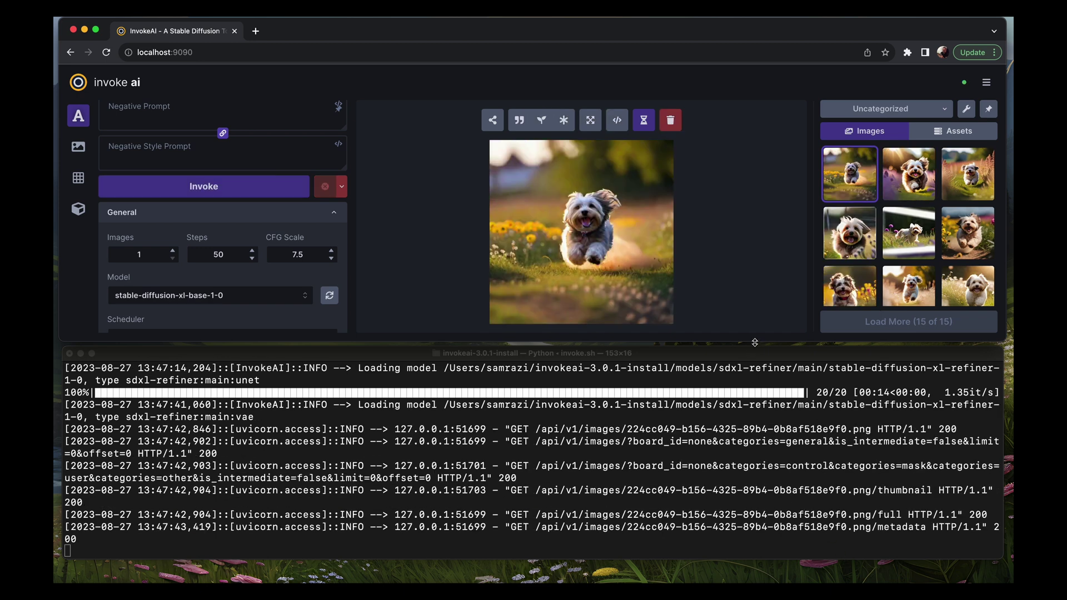
Enlarge the browser window and review the generated dog image along with the base and refiner generation settings.
left_click_drag(755, 343, 763, 542)
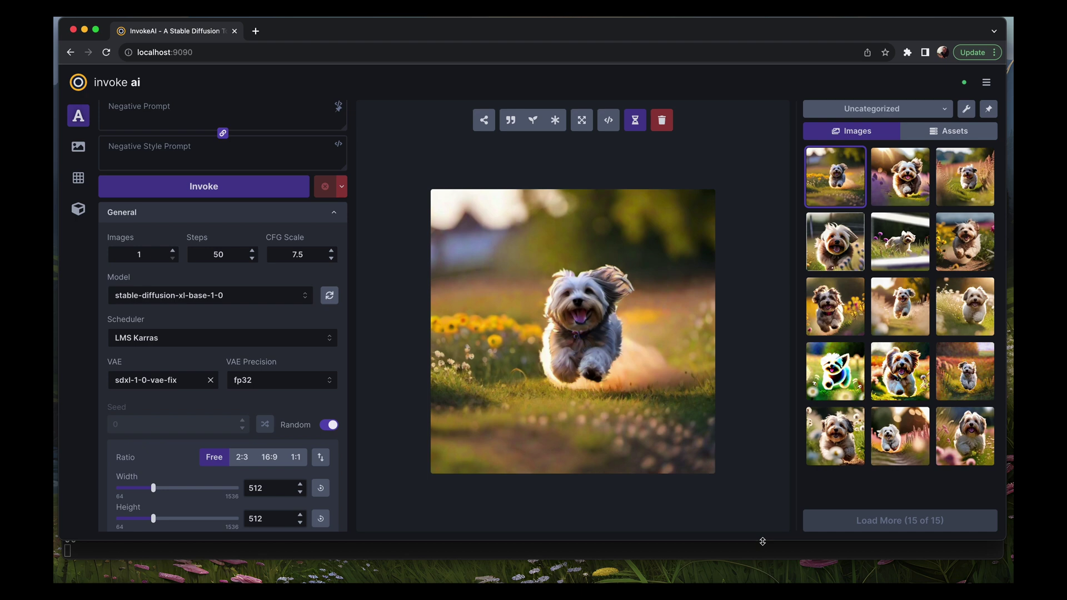
left_click_drag(762, 542, 770, 341)
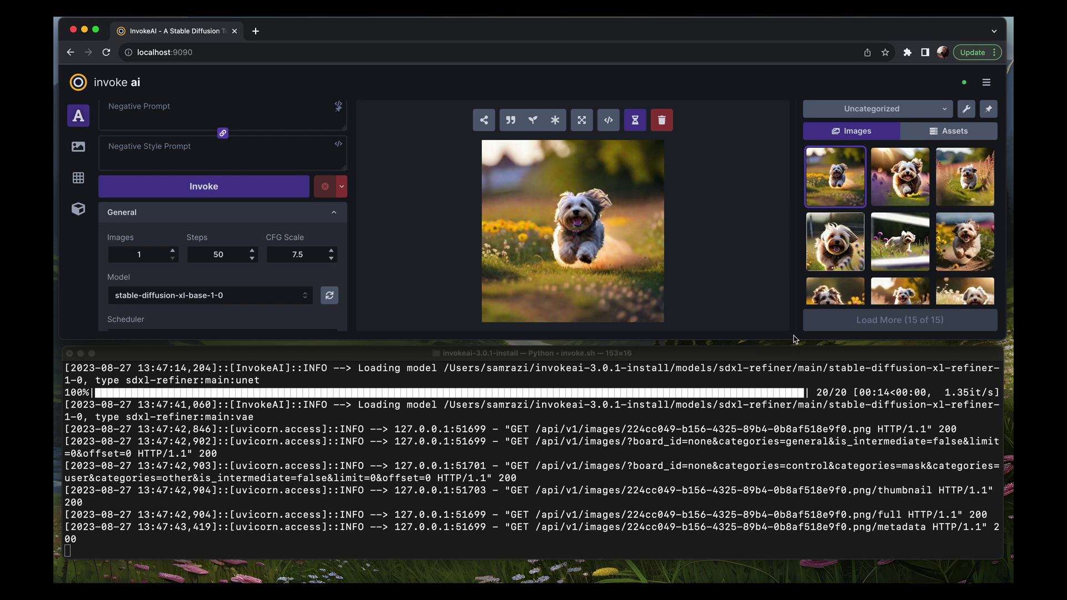
left_click_drag(794, 339, 806, 401)
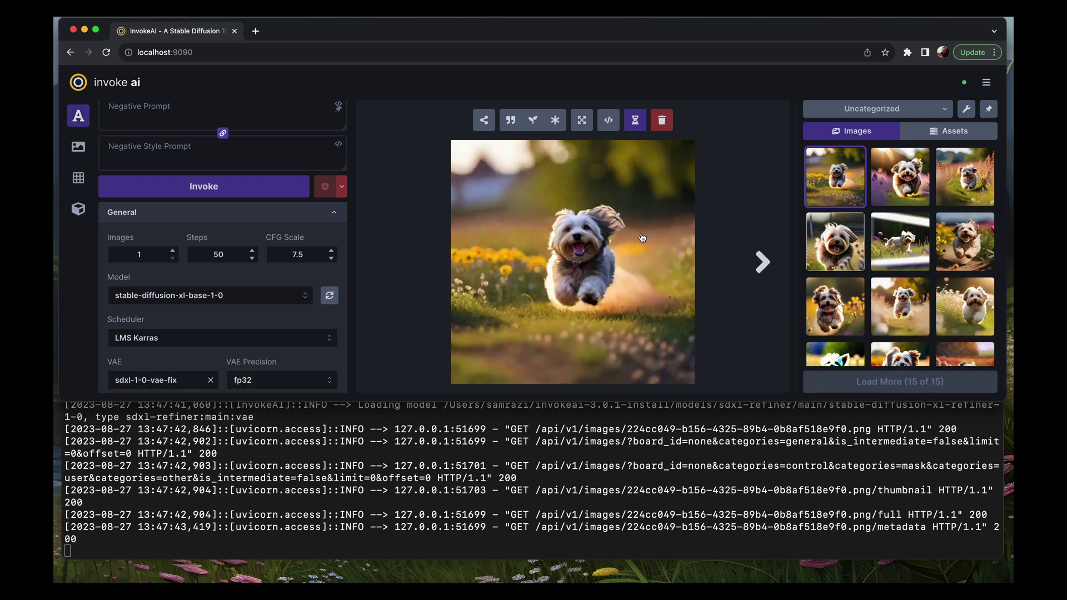
scroll(285, 245, "down", 5)
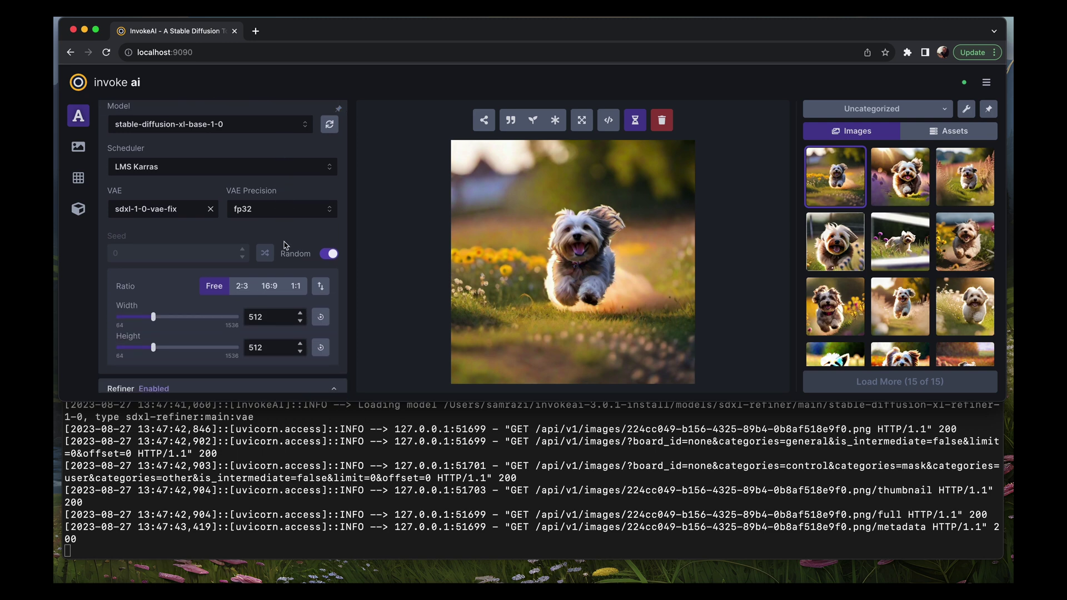
scroll(285, 245, "down", 6)
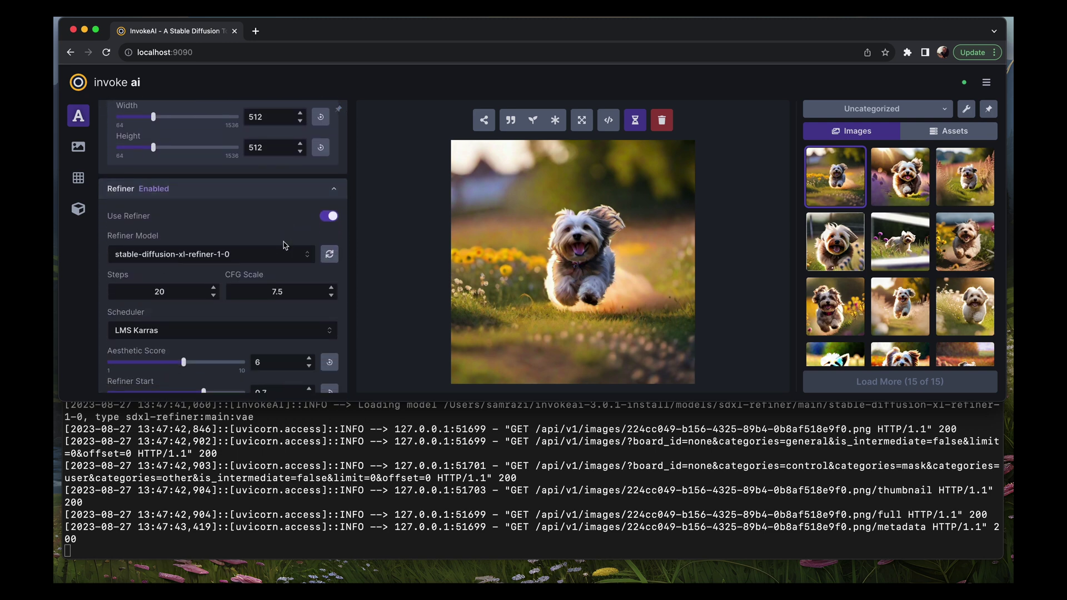
scroll(285, 245, "up", 10)
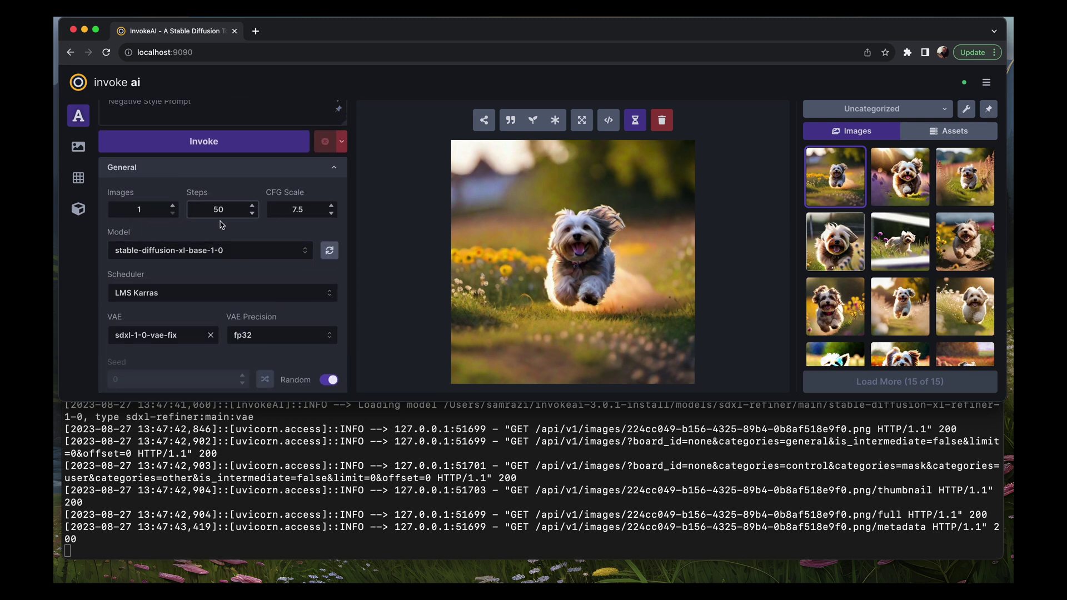
scroll(221, 225, "down", 7)
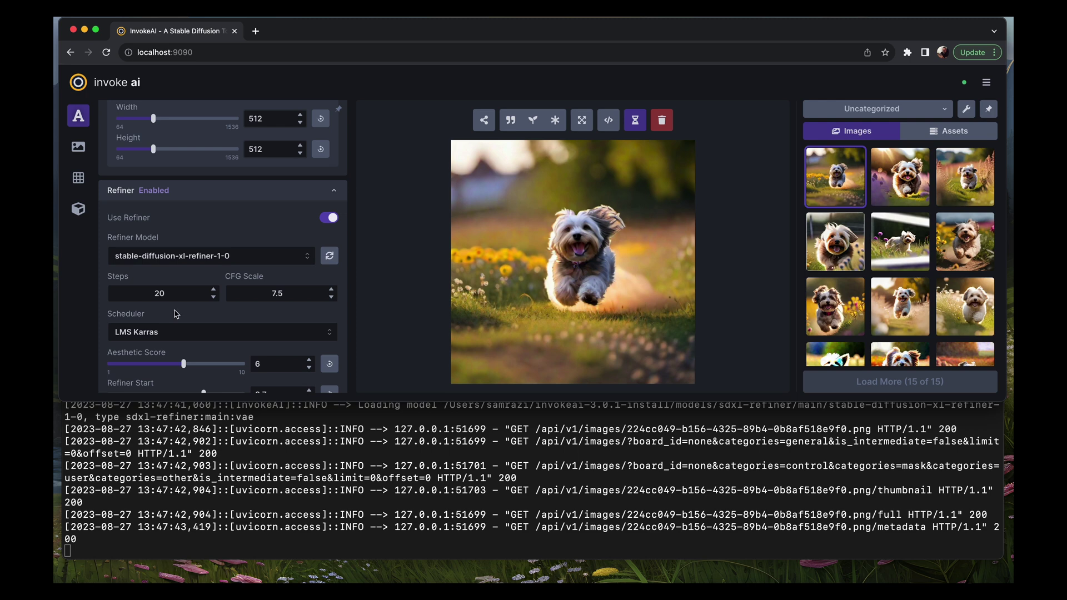
Switch to the terminal, enlarge its window, stop the InvokeAI server and exit the launcher menu to the shell prompt.
left_click(338, 404)
left_click_drag(522, 398, 520, 151)
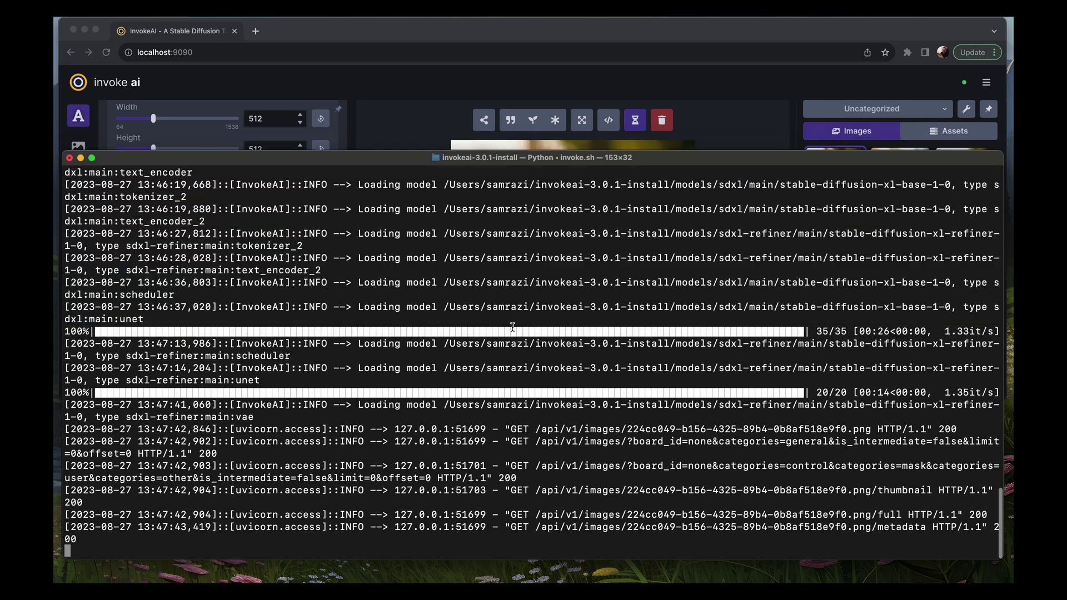
key("ctrl+c")
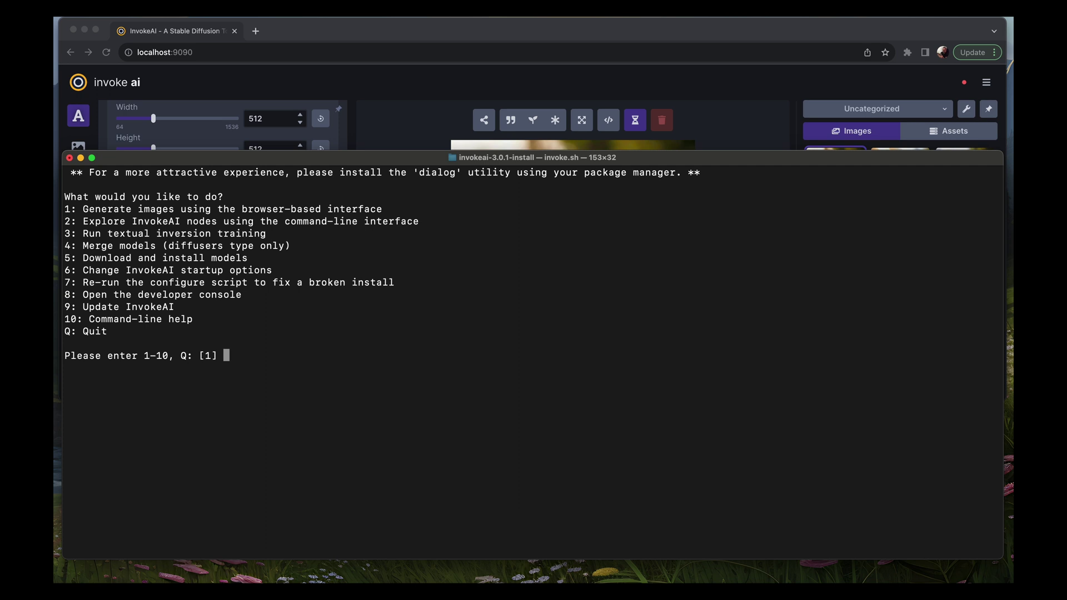
key("ctrl+c")
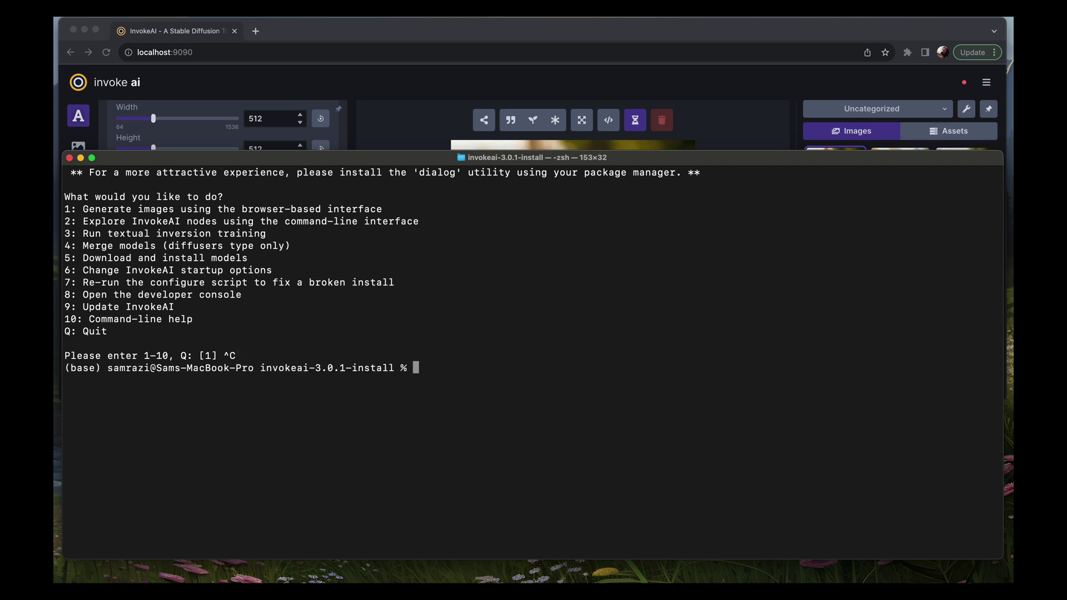
Open the invokeai.yaml configuration file in vi.
type("vi invoke")
type("ai")
key("Tab")
key("Return")
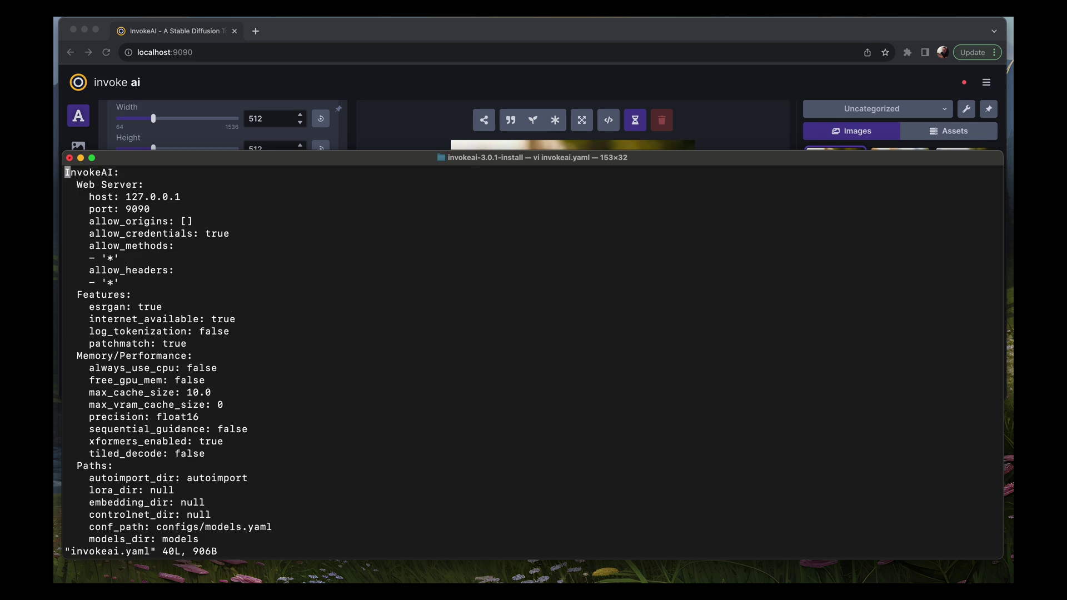
Set max_cache_size to 20 under Memory/Performance in invokeai.yaml.
key("Down")
key("Down")
key("Down")
key("Down")
key("Down")
key("Down")
key("Down")
key("Down")
key("Down")
key("Down")
key("Down")
key("Down")
key("Down")
key("Down")
key("Down")
key("Down")
key("Down")
key("Down")
key("Down")
key("Down")
key("Down")
key("Down")
key("Down")
key("Down")
key("Down")
key("Down")
key("Down")
key("Down")
key("Down")
key("Down")
key("Down")
key("Down")
key("Down")
key("Down")
key("Down")
key("Down")
key("Down")
key("Down")
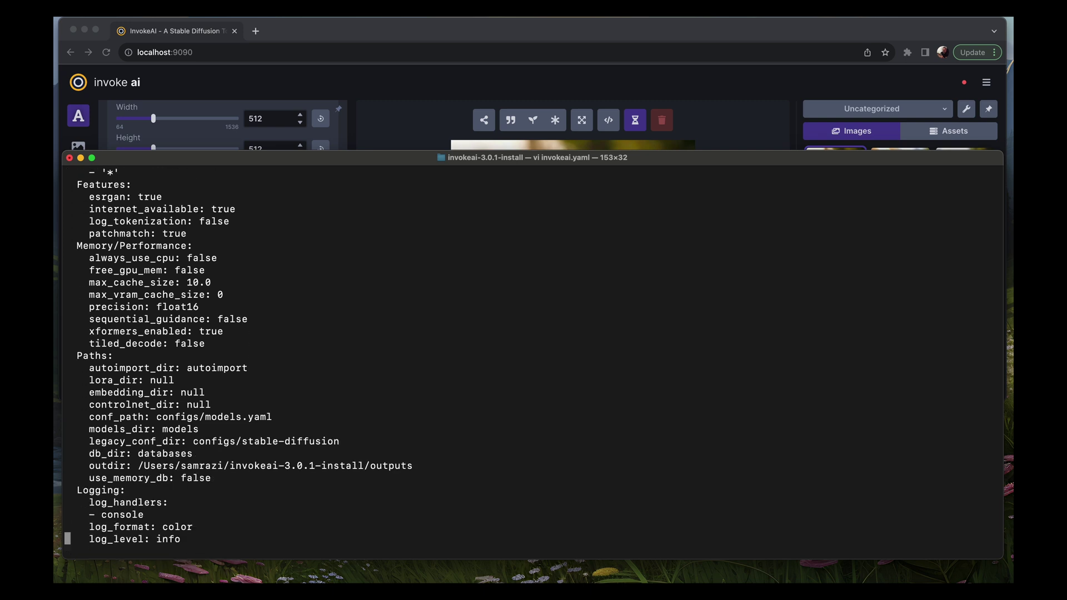
key("Up")
key("Up")
key("Up")
key("Up")
key("Up")
key("Up")
key("Up")
key("Up")
key("Up")
key("Up")
key("Up")
key("Up")
key("Up")
key("Up")
key("Up")
key("Up")
key("Up")
key("Up")
key("Up")
key("Up")
key("Up")
key("Right")
key("Right")
key("Right")
key("Right")
key("Right")
key("Right")
key("Right")
key("Right")
key("Right")
key("Right")
key("Right")
key("Right")
key("Right")
key("Right")
key("Right")
key("Right")
key("Right")
key("Right")
key("Right")
key("Right")
key("Right")
key("Right")
key("Left")
key("Left")
key("x")
key("x")
type("ize: 20")
Save the edited invokeai.yaml and quit vi.
key("Down")
key("Left")
key("Left")
key("Left")
key("Left")
key("Right")
key("Right")
key("Right")
key("Right")
key("Right")
key("Right")
key("Escape")
type(":wq")
key("Return")
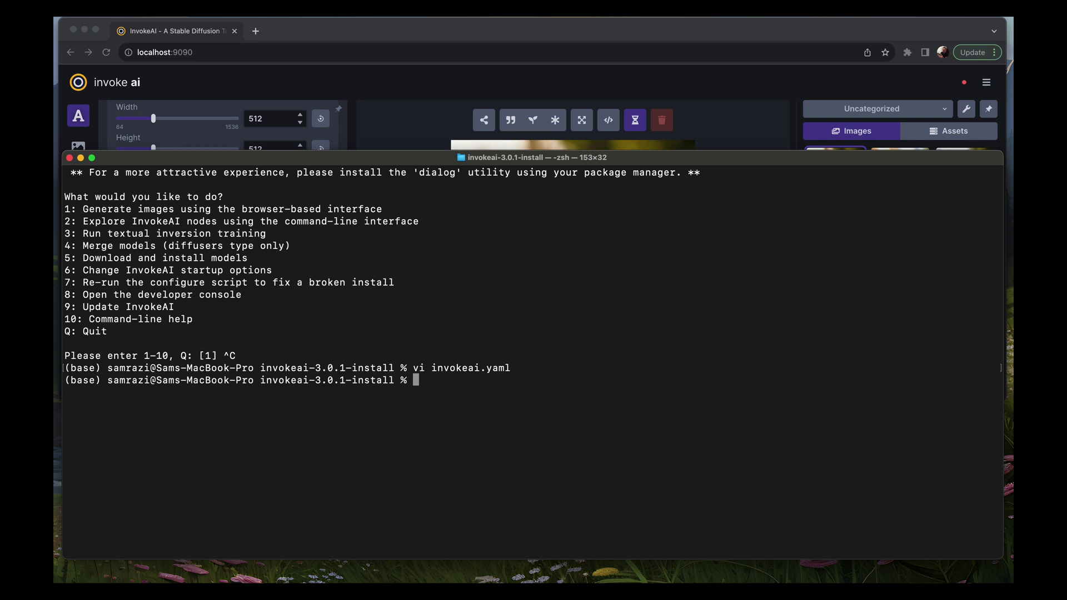
Run ./invoke.sh with option 1 for the browser-based interface, and shrink the terminal window to uncover the browser.
type("./invoke.sh")
key("Return")
type("1")
key("Return")
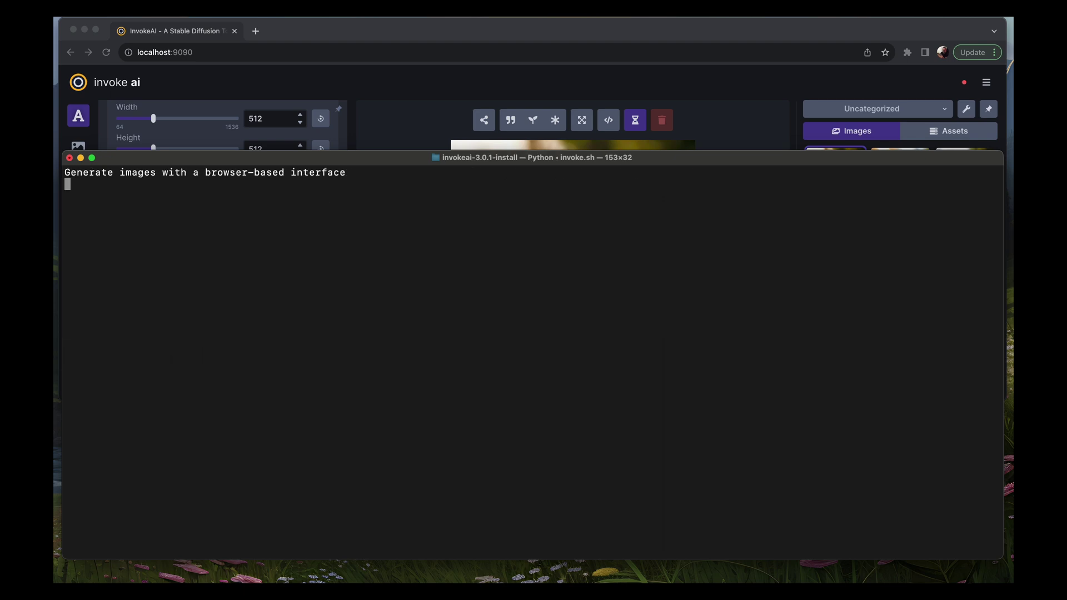
left_click_drag(506, 152, 501, 406)
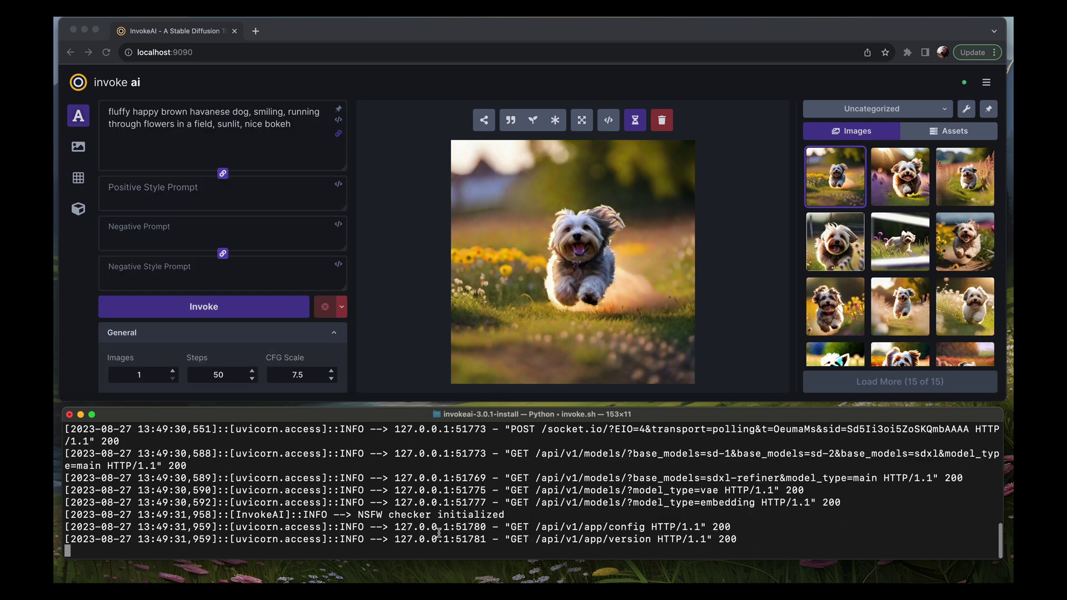
Reload the InvokeAI page and reuse the positive prompt from the newest dog image's metadata.
left_click(243, 205)
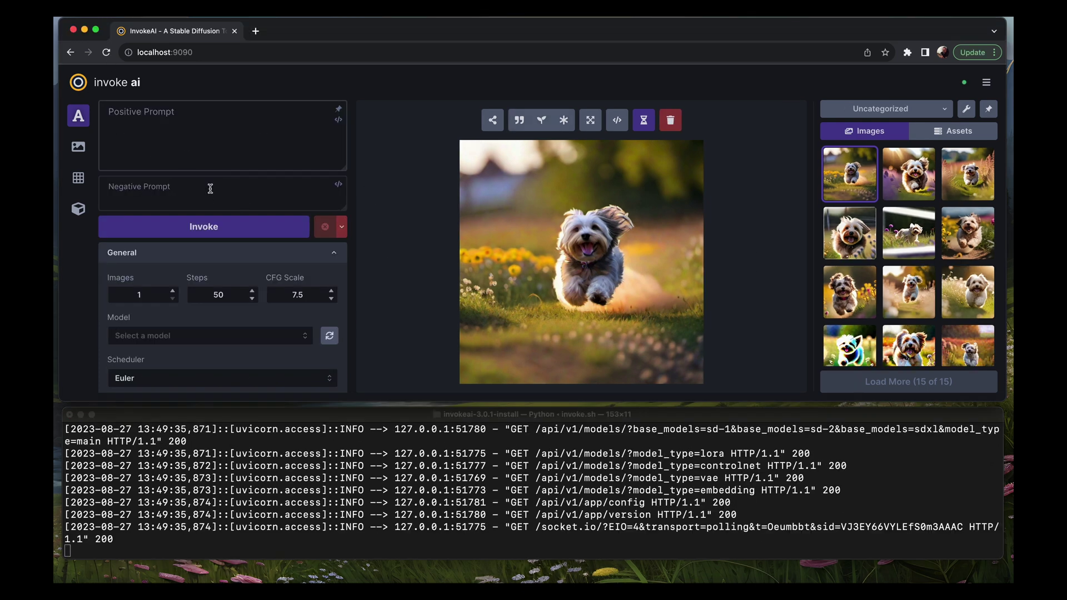
left_click(617, 120)
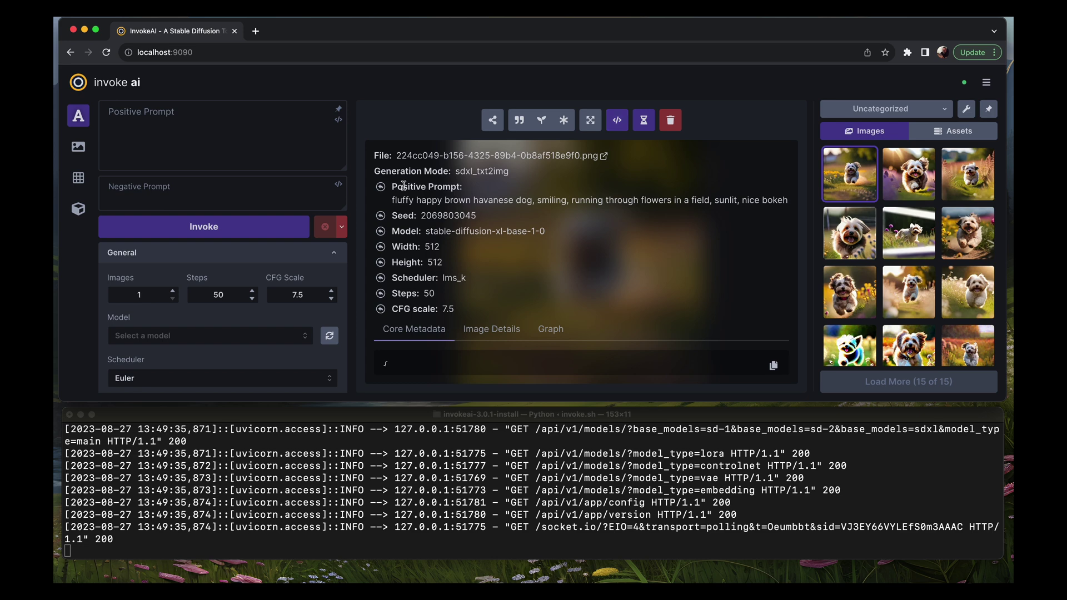
left_click(382, 190)
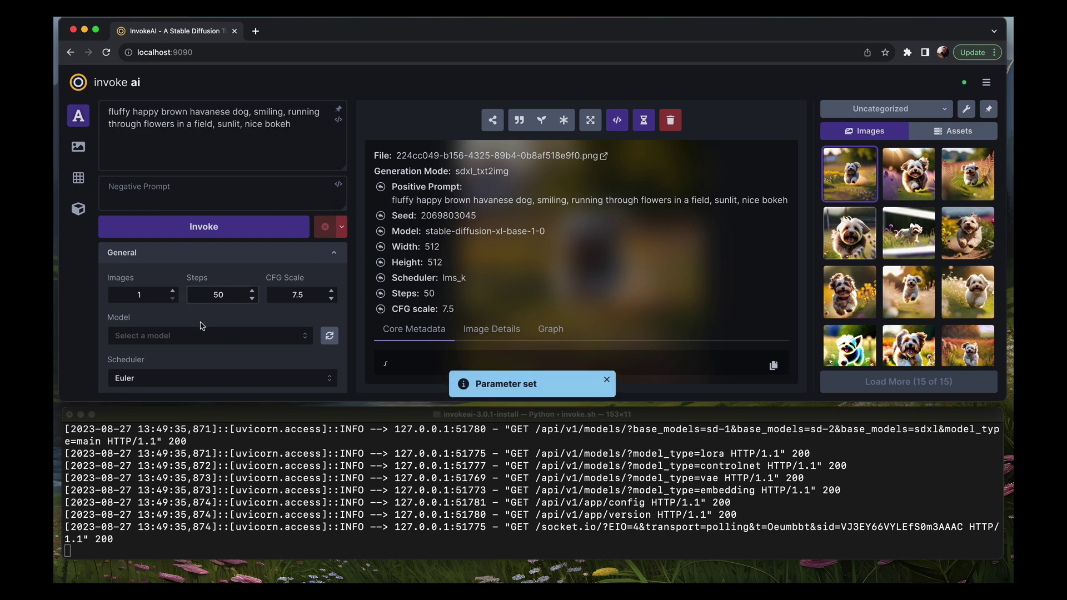
Select stable-diffusion-xl-base-1-0 as the generation model again after the page reload.
scroll(201, 326, "down", 3)
left_click(240, 254)
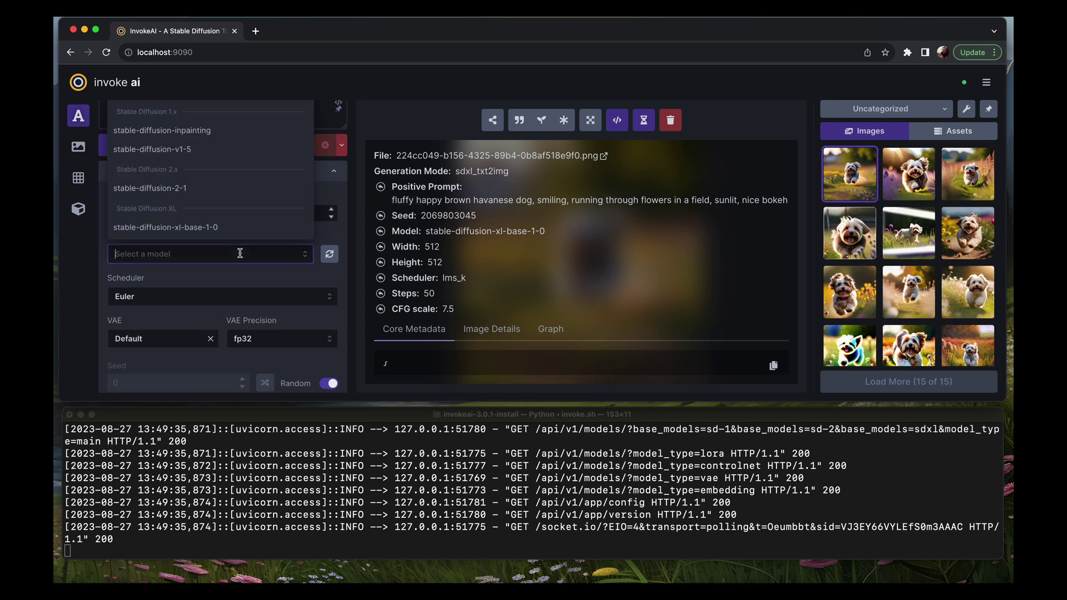
left_click(234, 227)
Set the scheduler to LMS Karras and the VAE to sdxl-1-0-vae-fix for the base model.
scroll(233, 236, "down", 3)
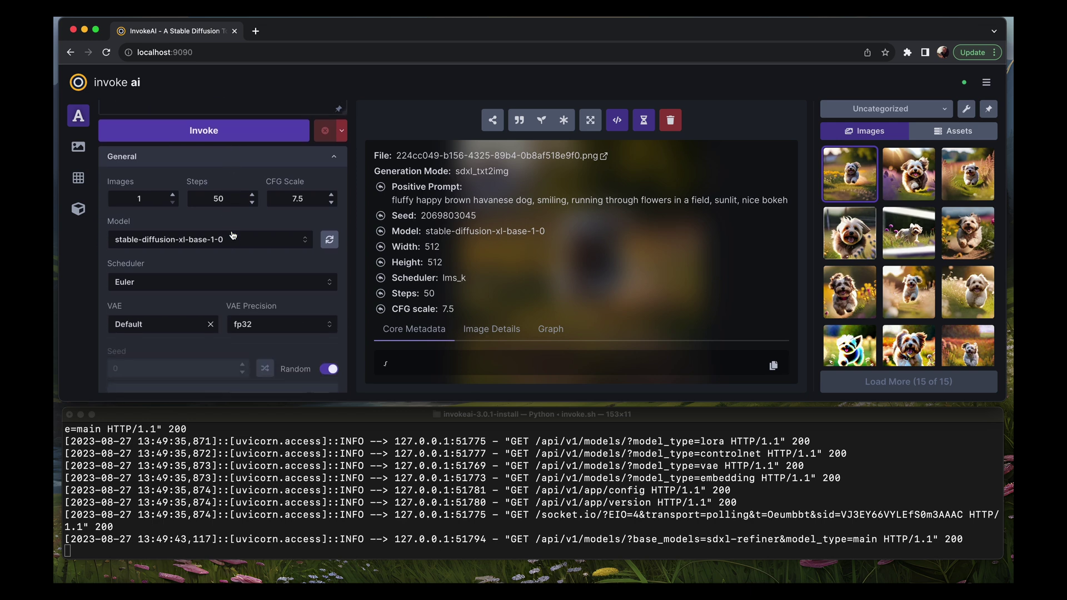
left_click(225, 263)
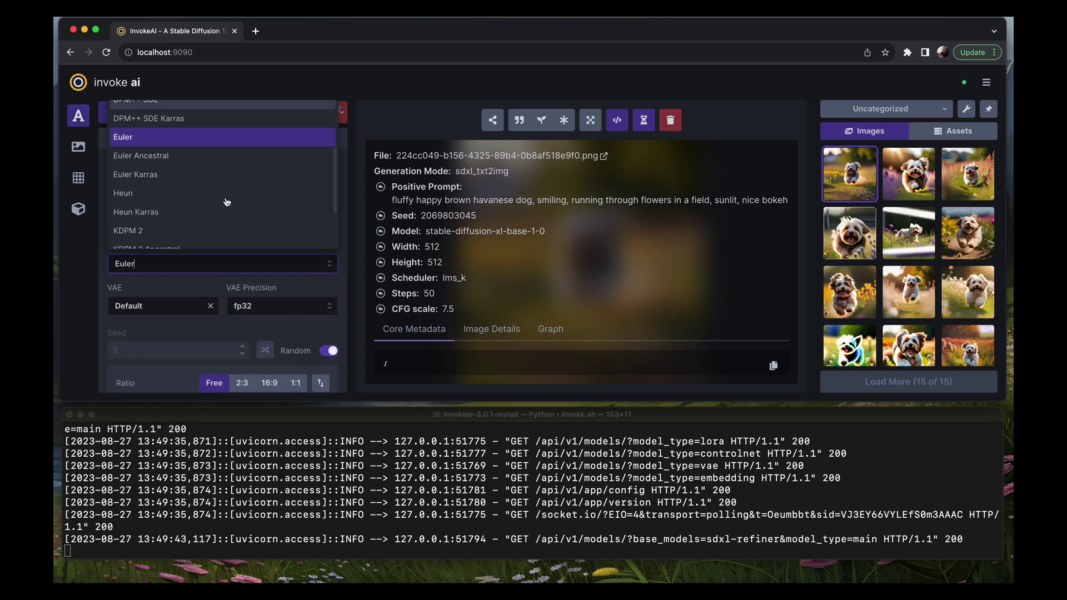
scroll(226, 201, "down", 3)
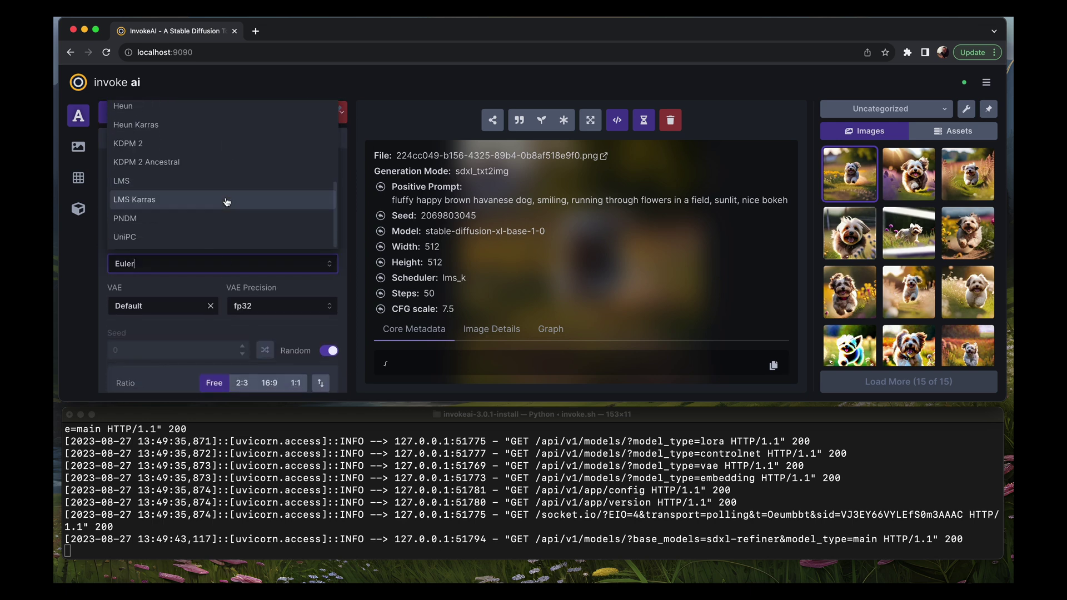
left_click(227, 200)
scroll(226, 305, "down", 3)
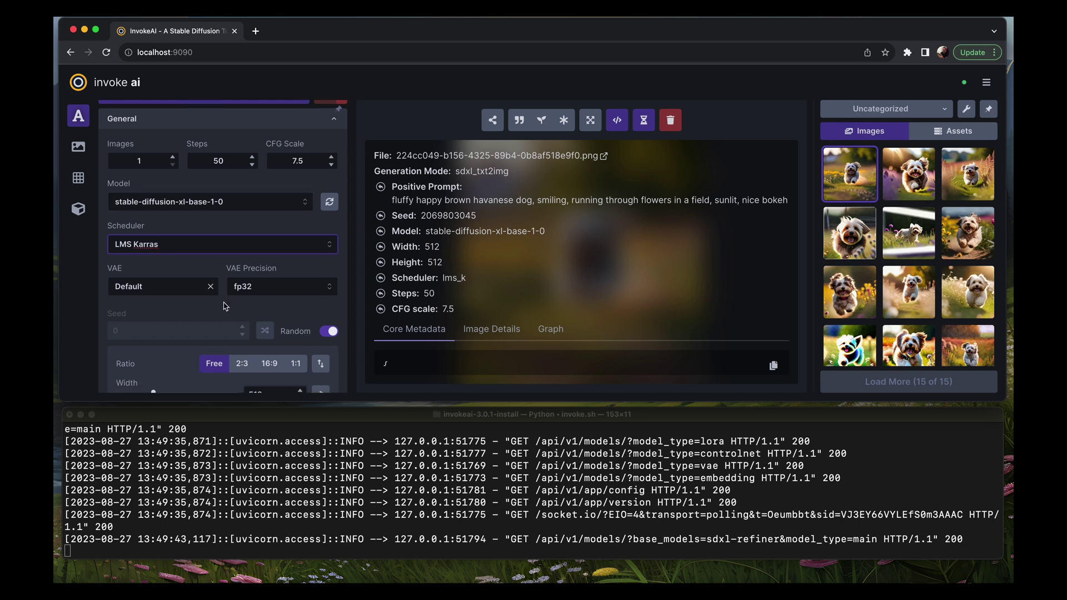
left_click(175, 238)
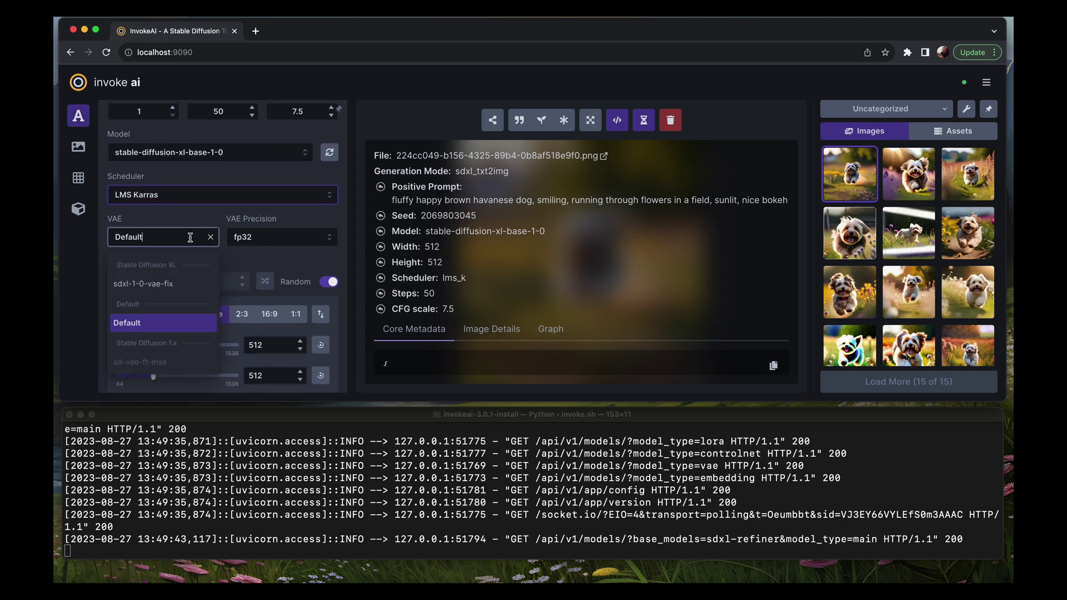
left_click(166, 284)
scroll(178, 303, "down", 2)
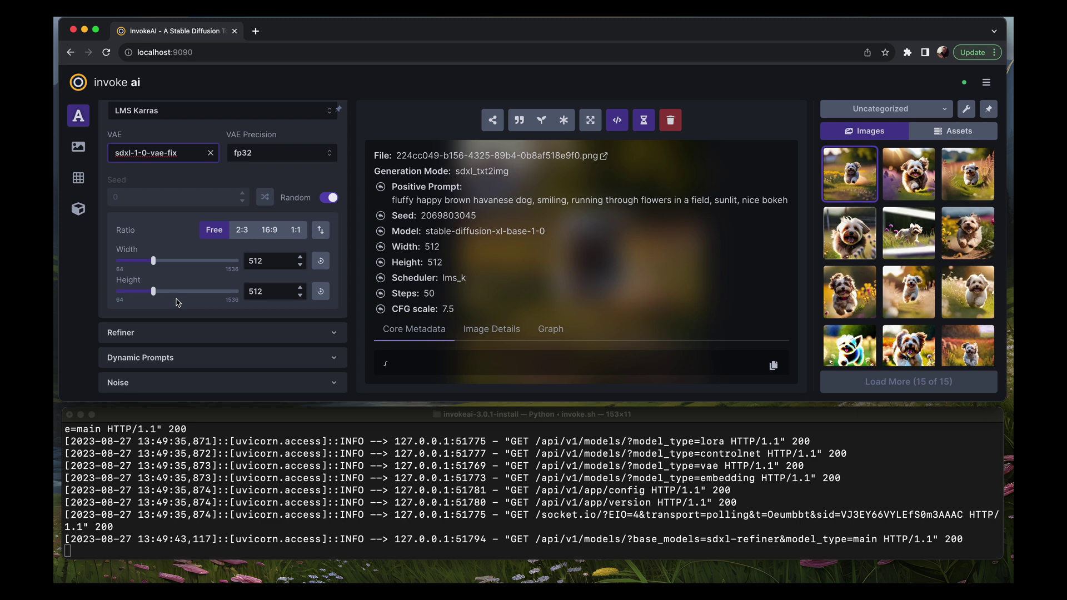
Enable the refiner and choose stable-diffusion-xl-refiner-1-0 as its model.
left_click(328, 333)
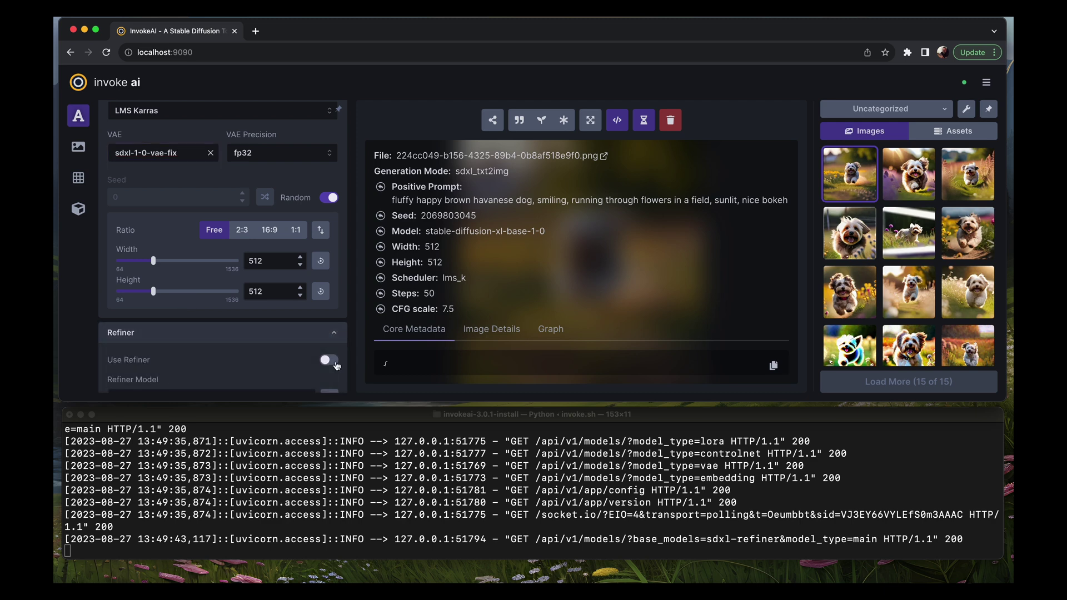
left_click(329, 360)
scroll(267, 348, "down", 4)
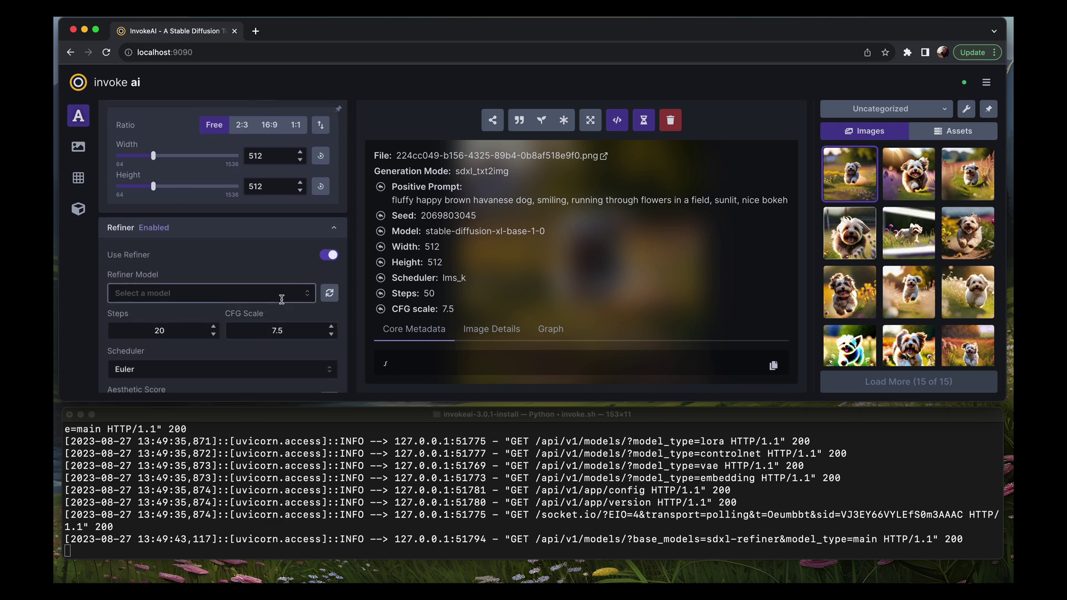
left_click(278, 295)
left_click(253, 340)
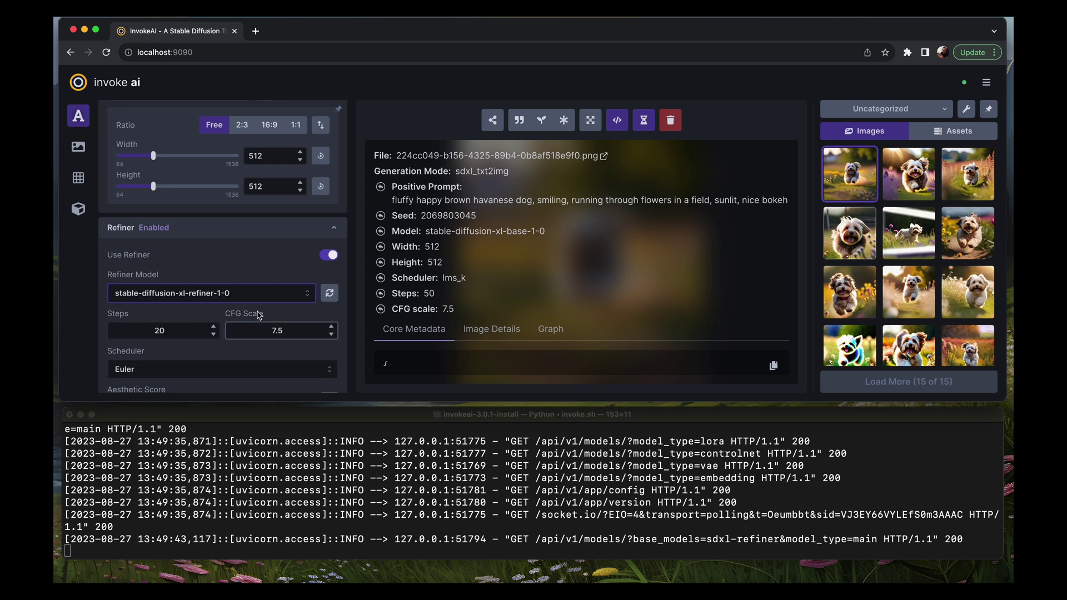
Set the refiner's scheduler to LMS Karras.
scroll(254, 343, "down", 3)
left_click(268, 293)
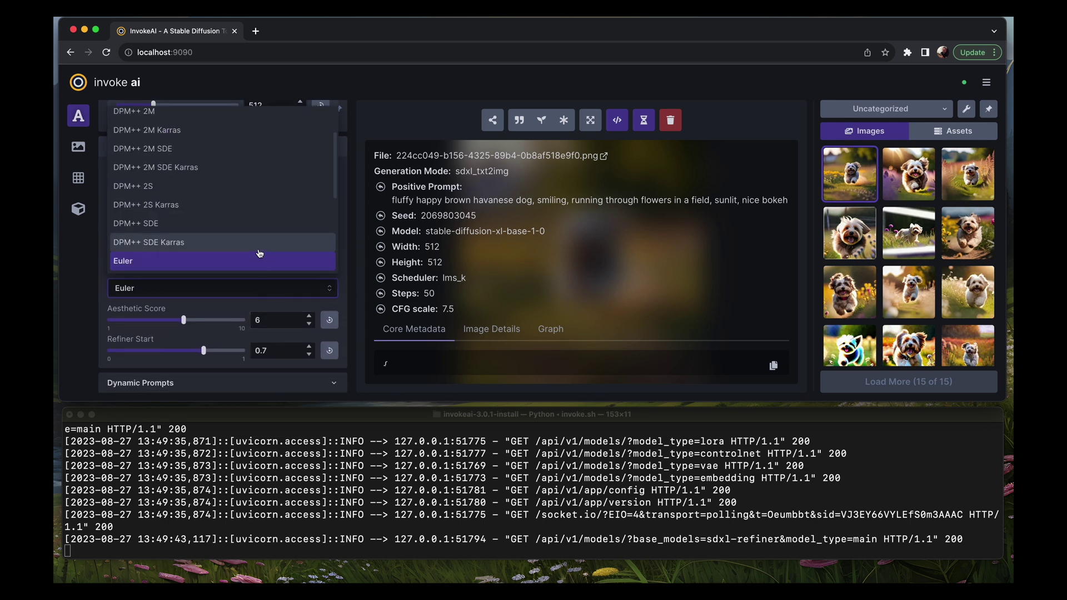
scroll(265, 236, "down", 5)
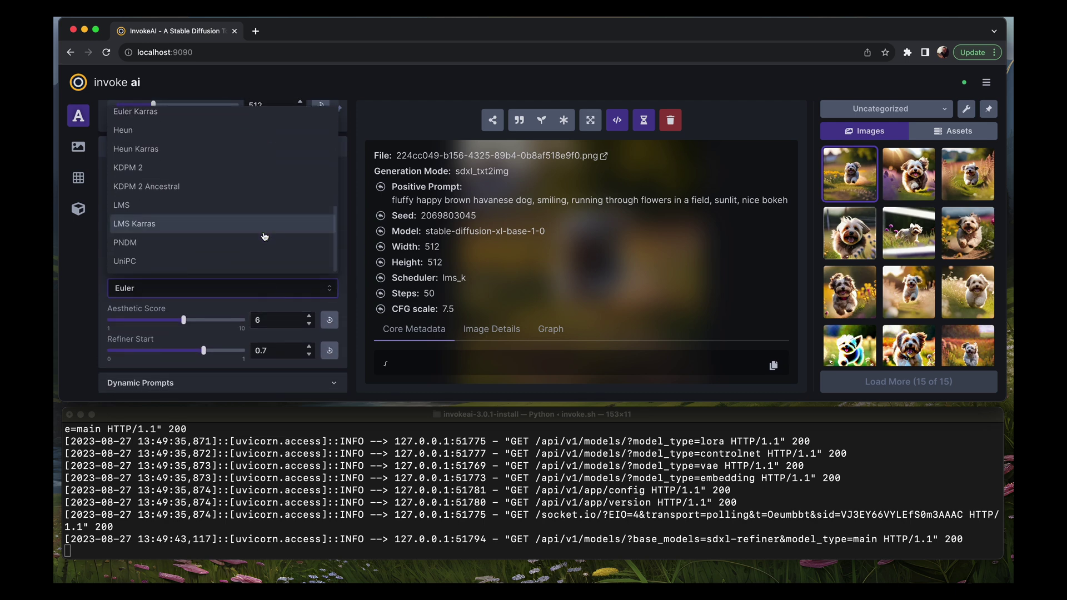
left_click(243, 230)
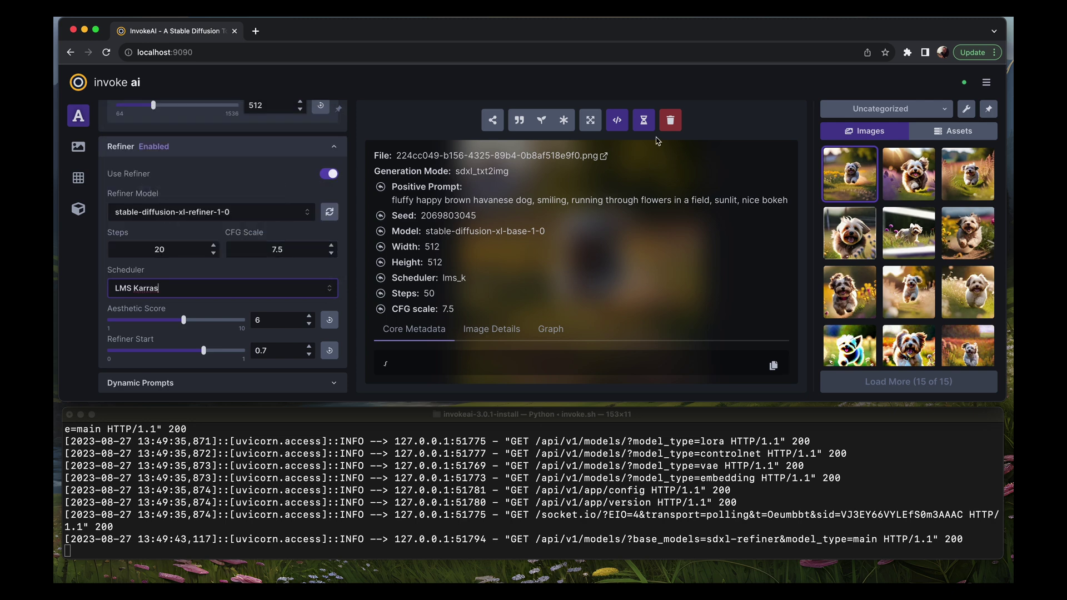
Hide the image metadata and generate two dog images one after the other with the SDXL base and refiner models.
left_click(622, 115)
scroll(227, 227, "up", 10)
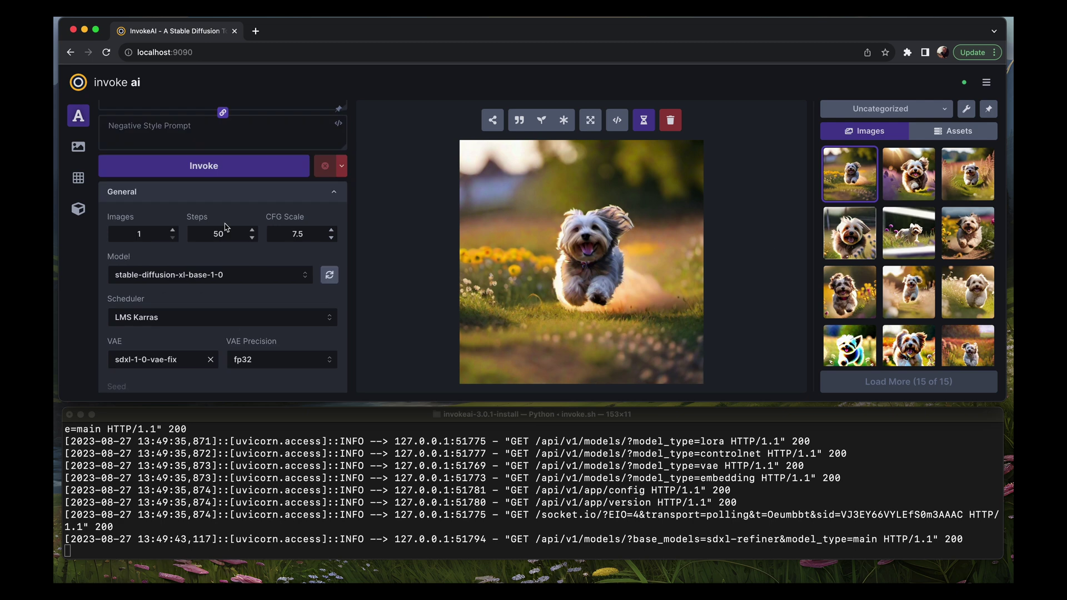
left_click(204, 166)
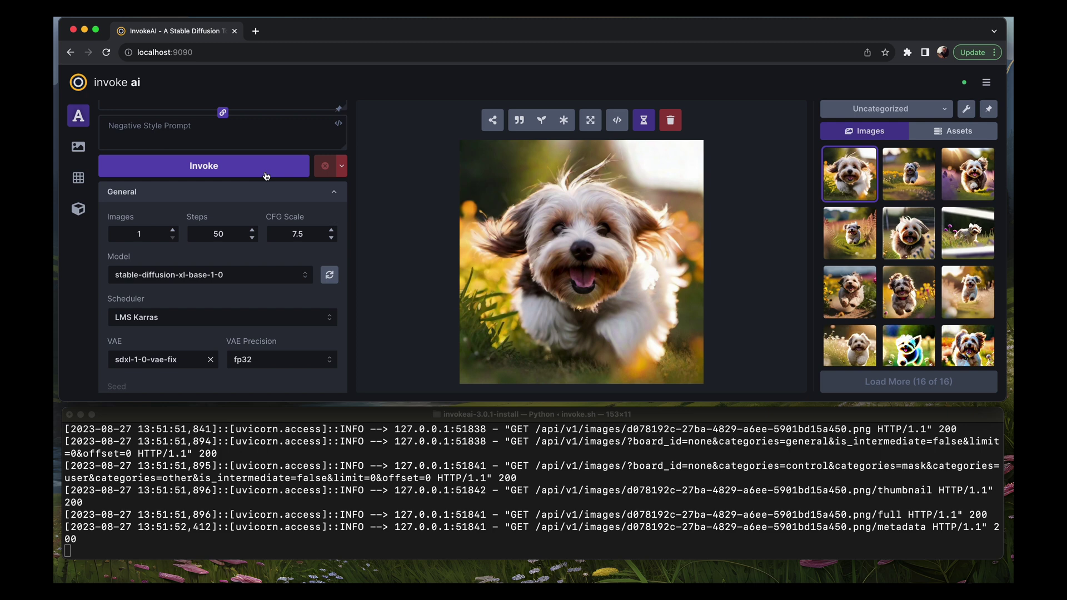
left_click(266, 177)
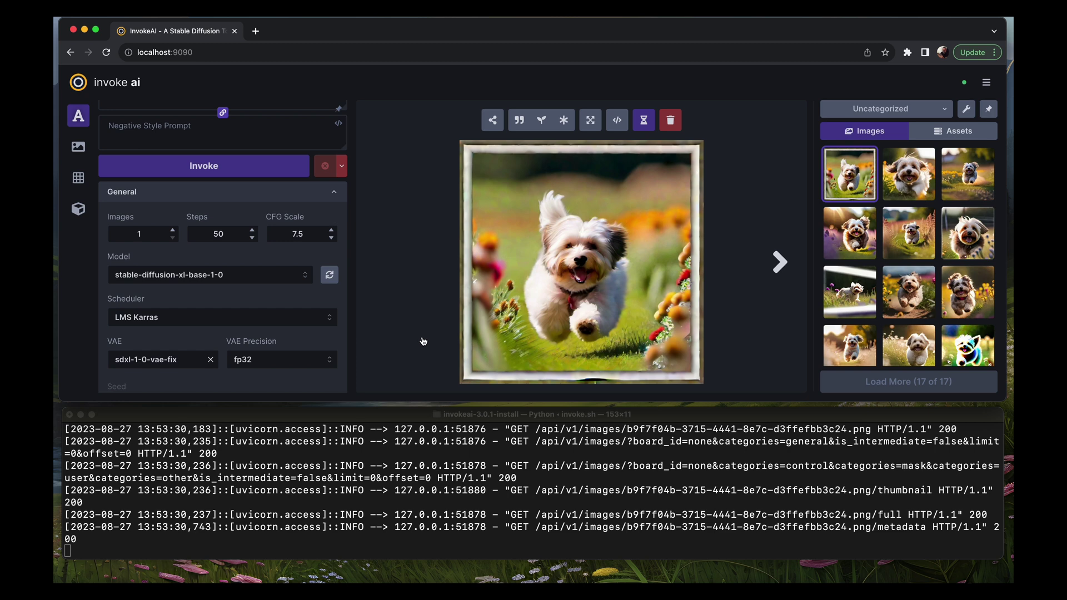
scroll(236, 242, "up", 5)
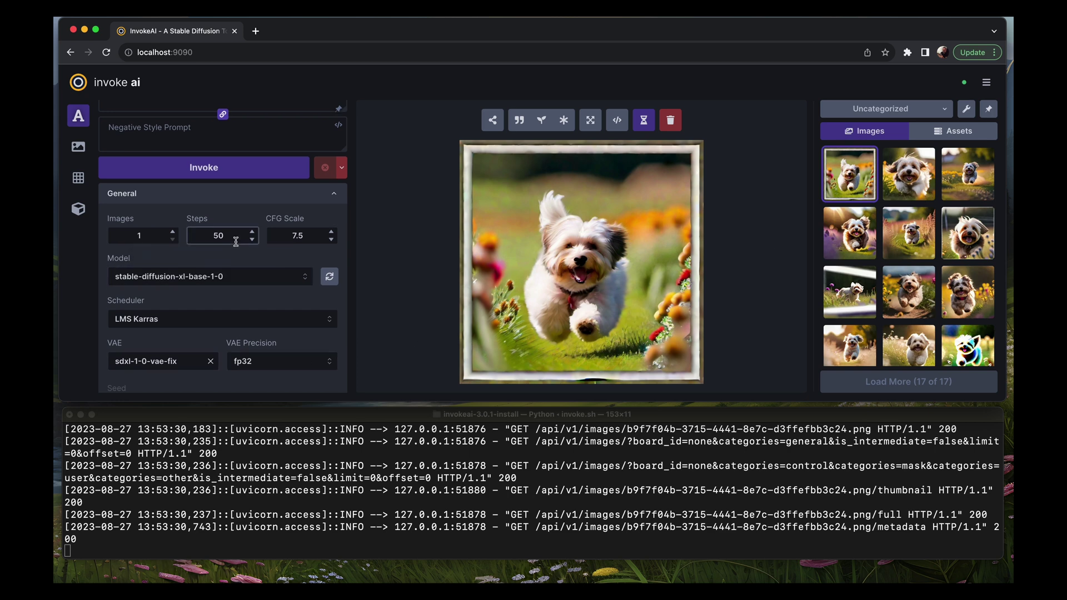
scroll(237, 242, "down", 7)
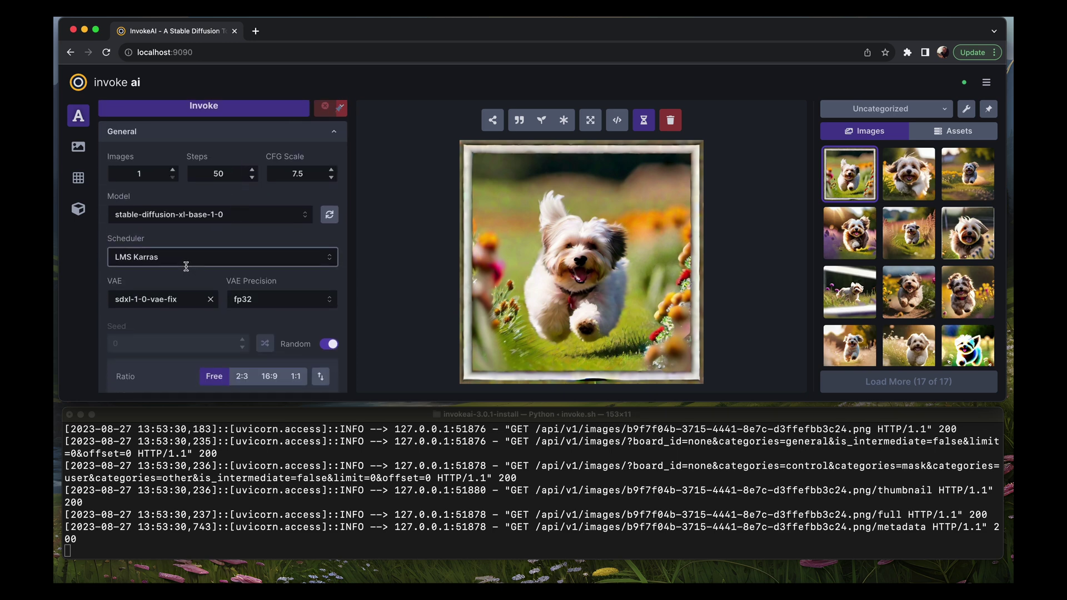
scroll(186, 266, "up", 7)
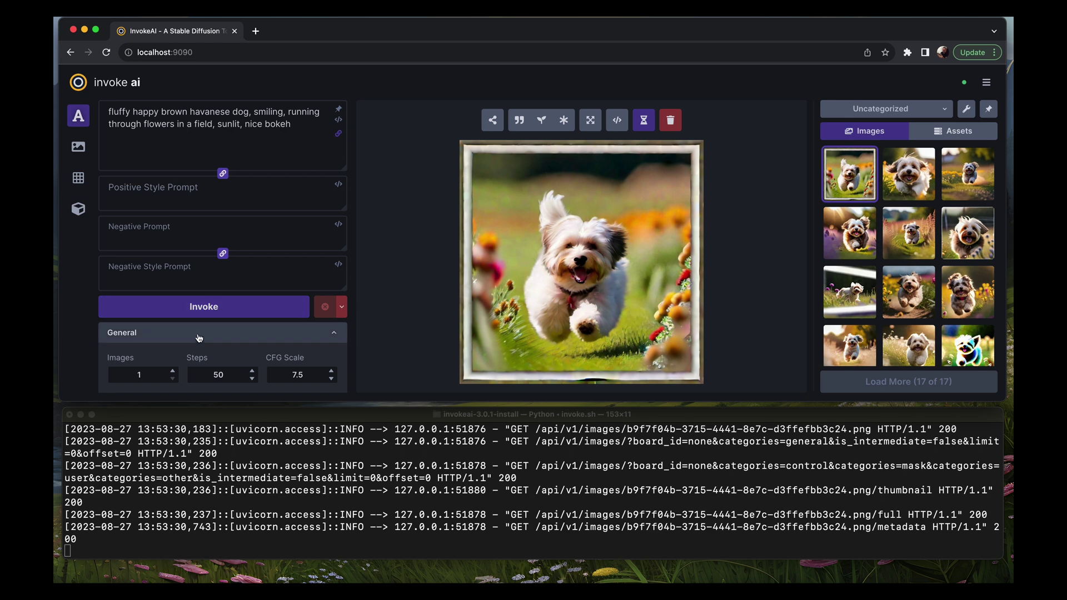